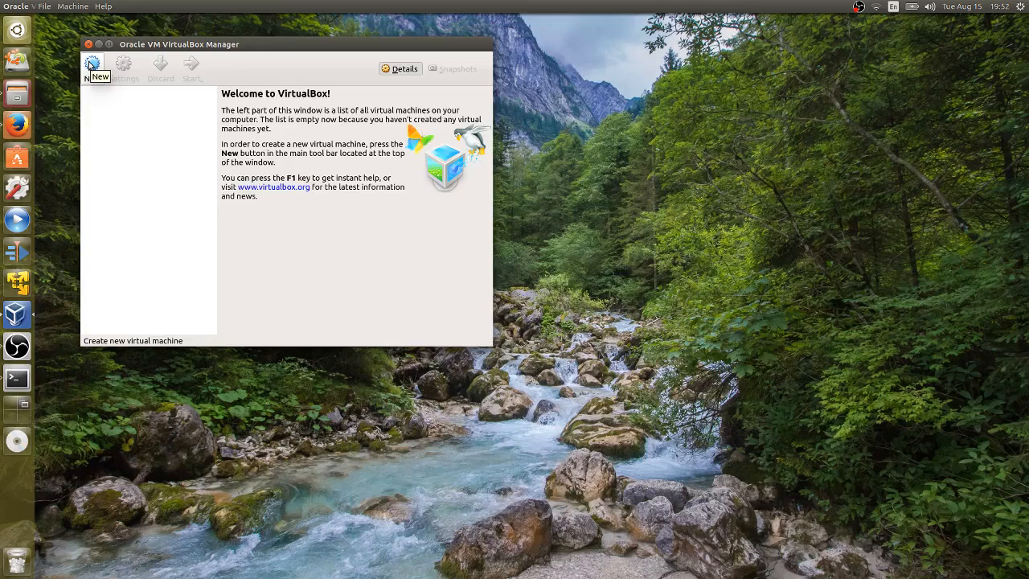
Create a new virtual machine named WinXP with type Microsoft Windows and version Windows XP (32-bit)
click(92, 65)
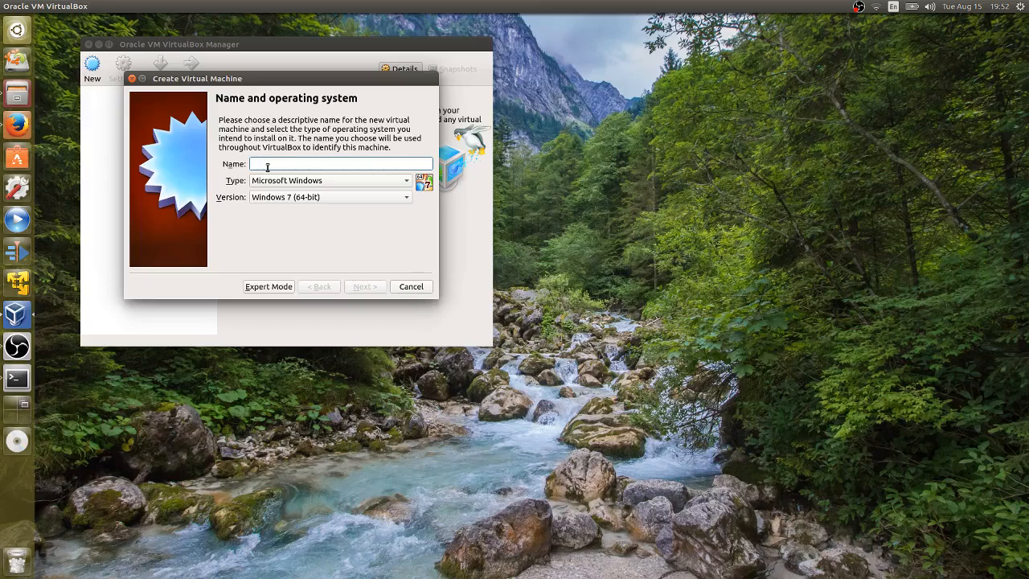
text(WinXP)
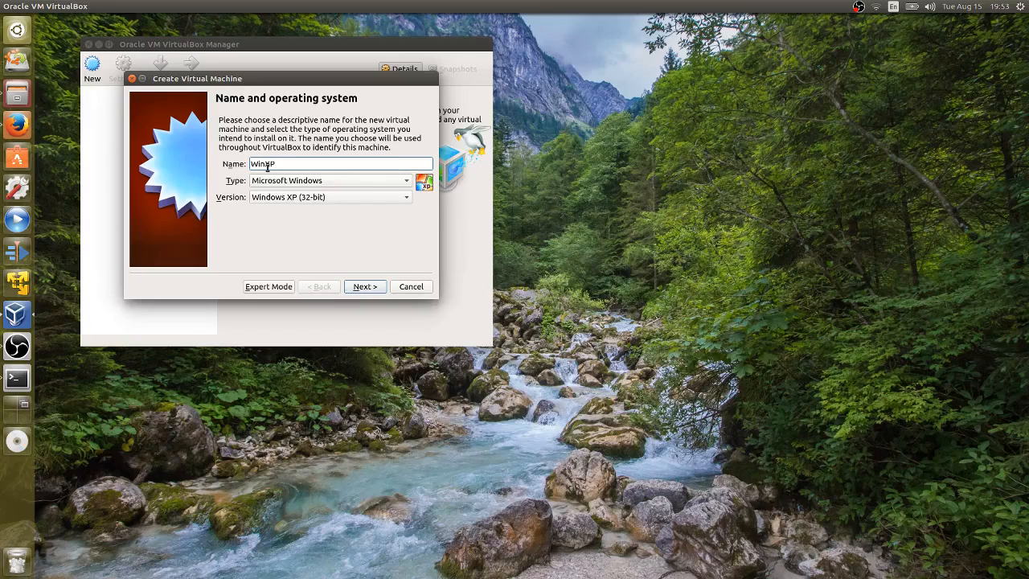
click(333, 180)
click(333, 181)
click(329, 191)
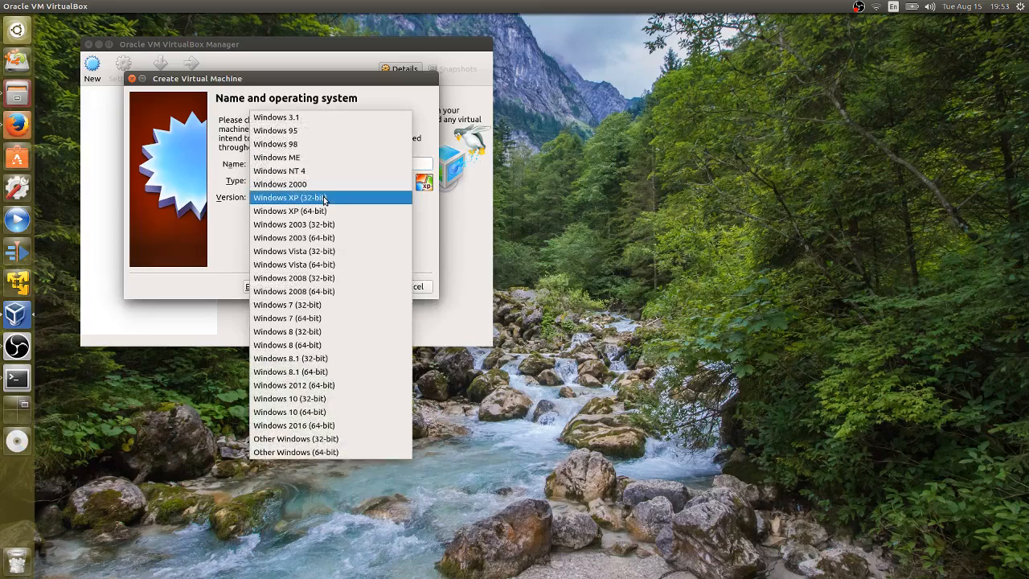
click(323, 196)
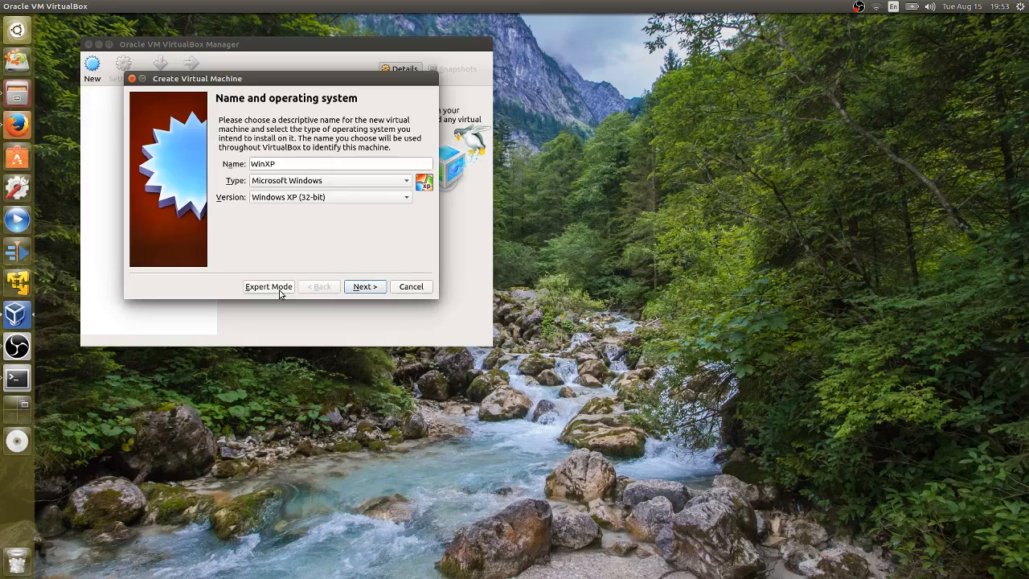
click(365, 288)
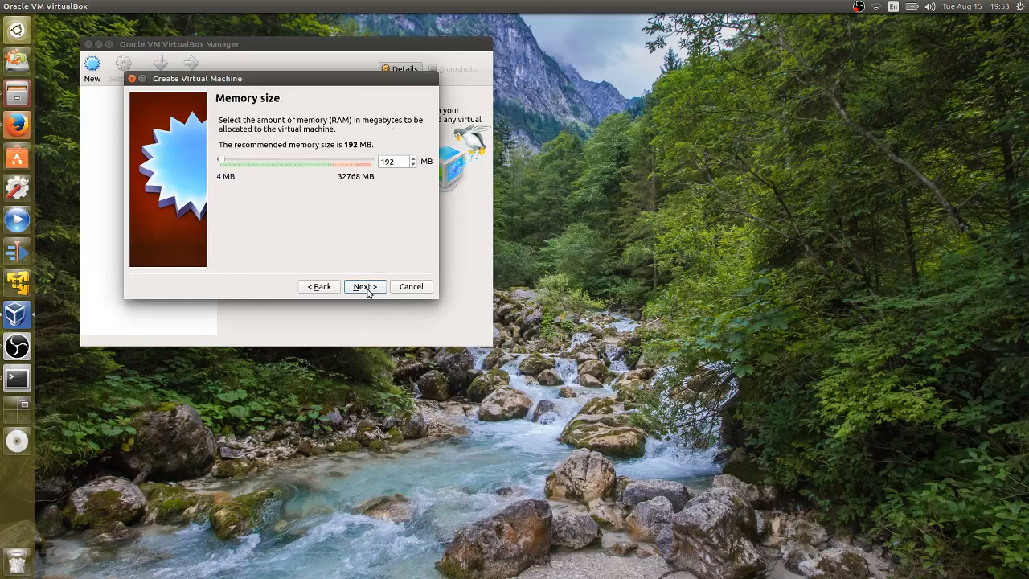
Set the new machine's memory size to 2048 MB
double_click(389, 161)
text(2048)
click(366, 287)
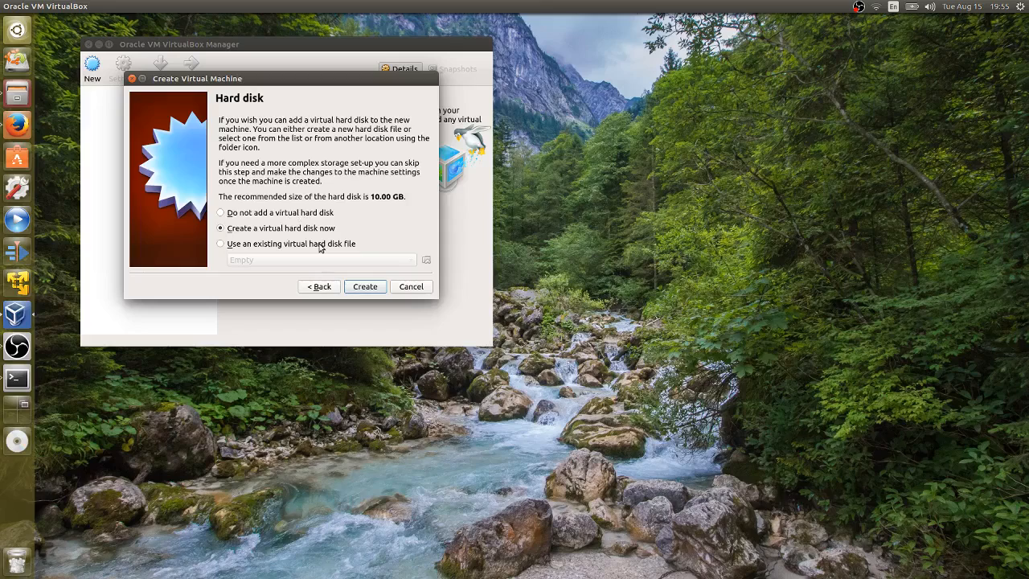
Create a dynamically allocated VDI virtual hard disk for the machine with a size of 20 GB
click(373, 288)
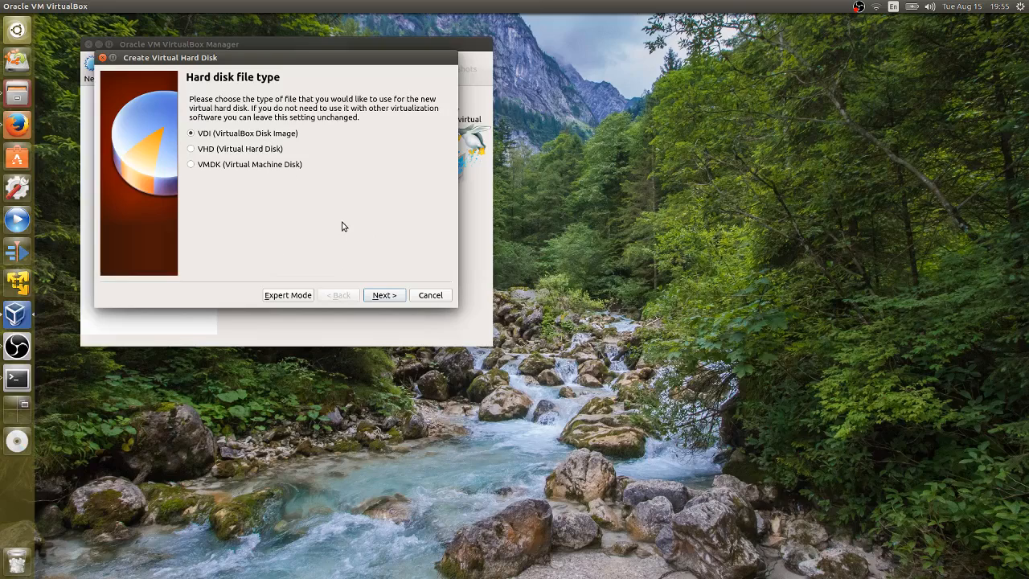
click(383, 296)
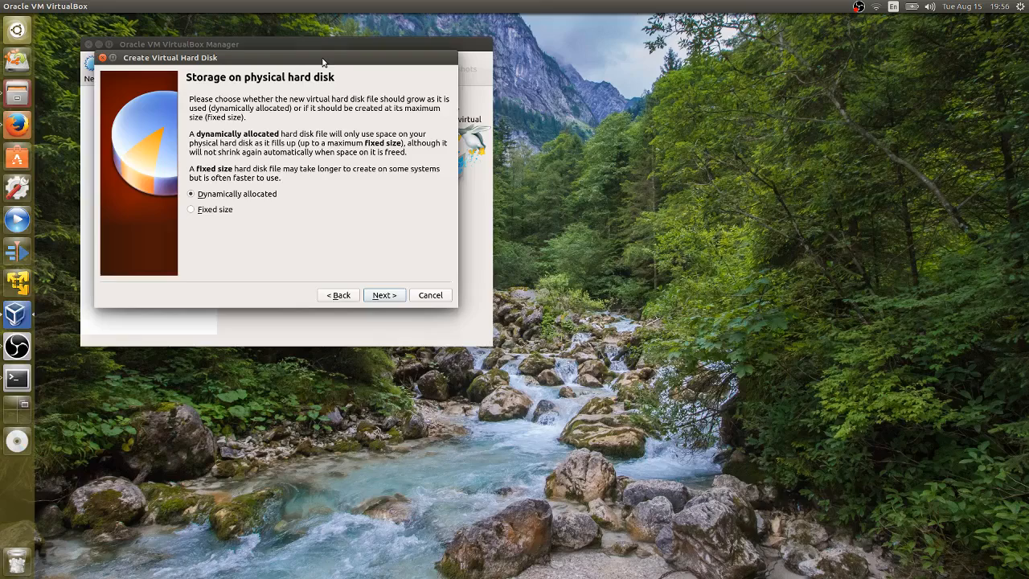
click(385, 295)
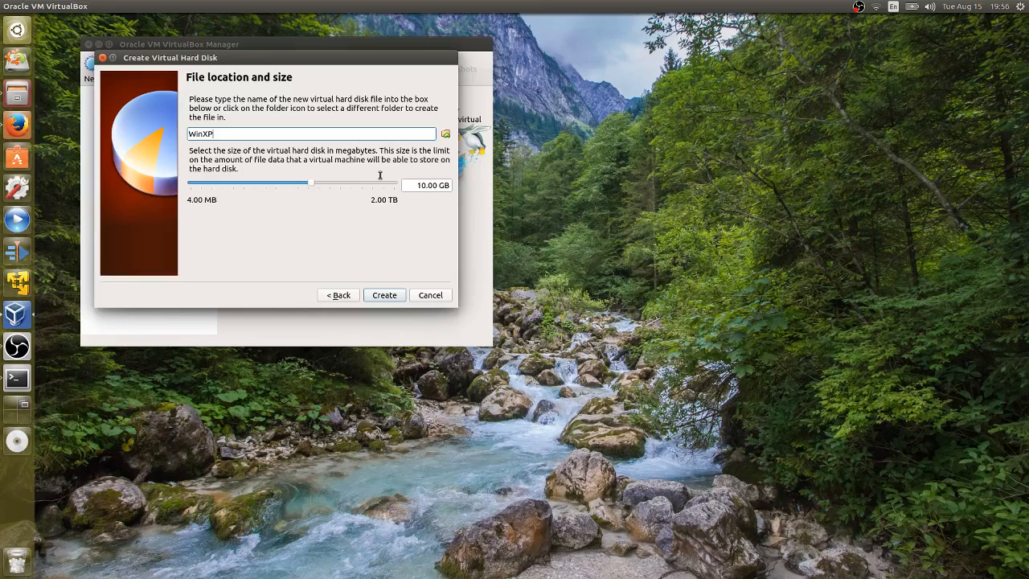
click(419, 185)
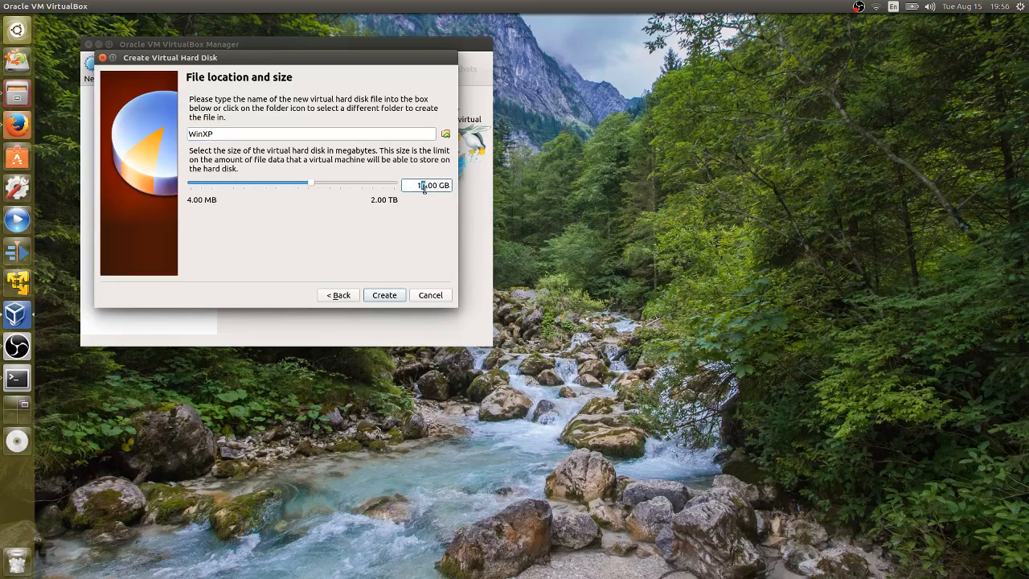
drag(424, 189, 418, 185)
text(2)
click(388, 296)
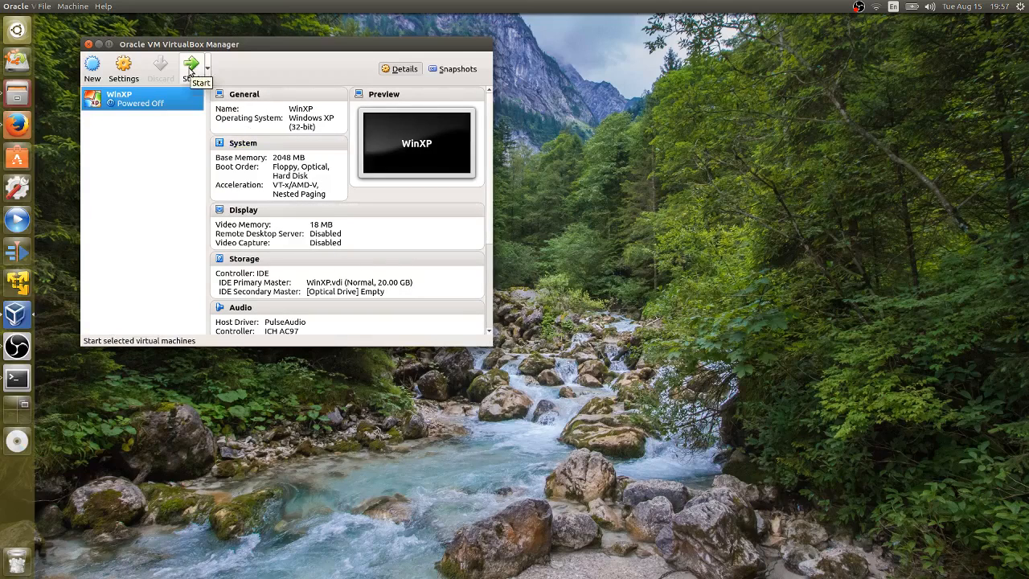
Examine the WinXP machine's storage settings, including the hard disk attributes and the attachment slots available for the empty optical drive
click(125, 66)
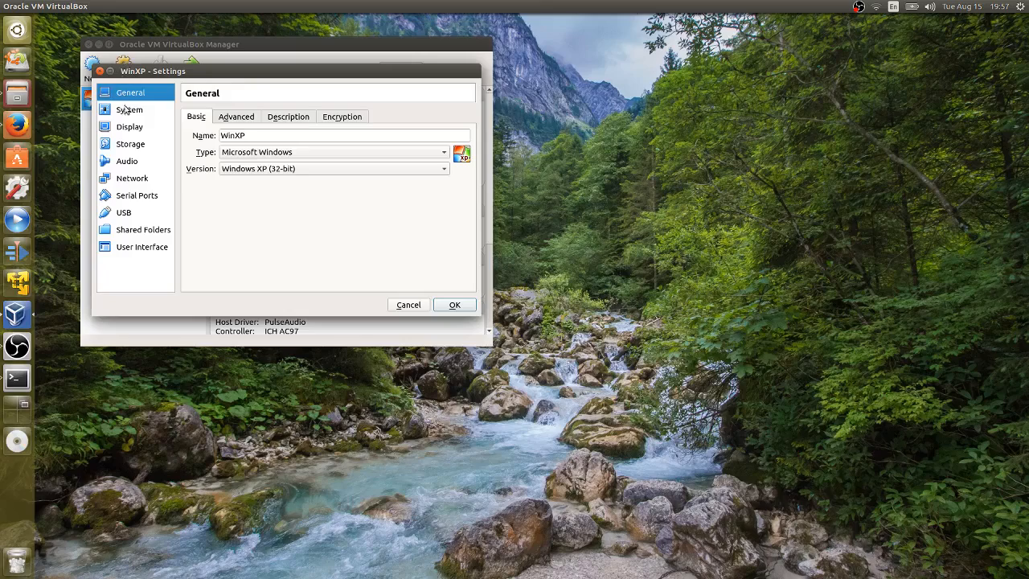
click(127, 145)
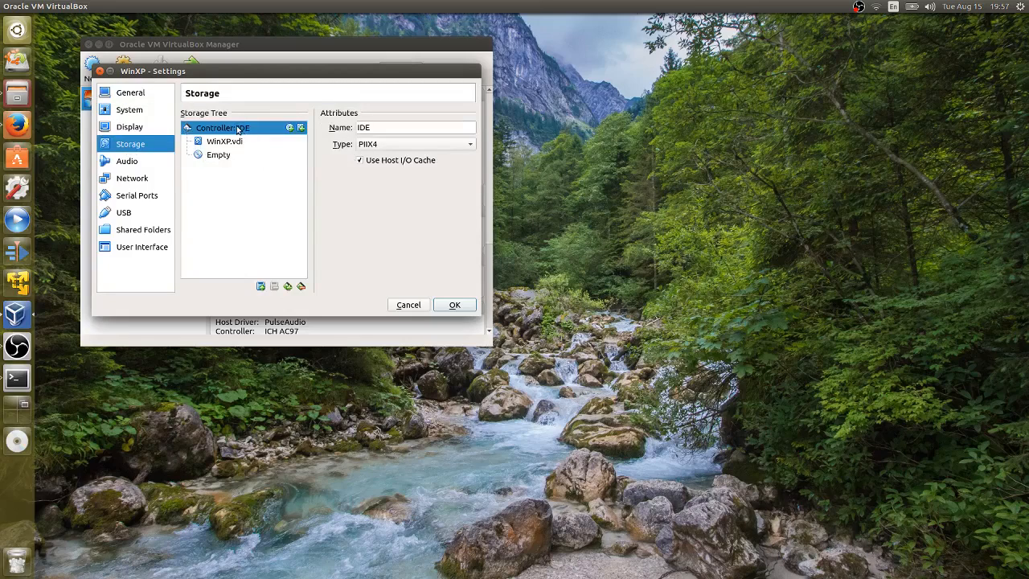
click(218, 159)
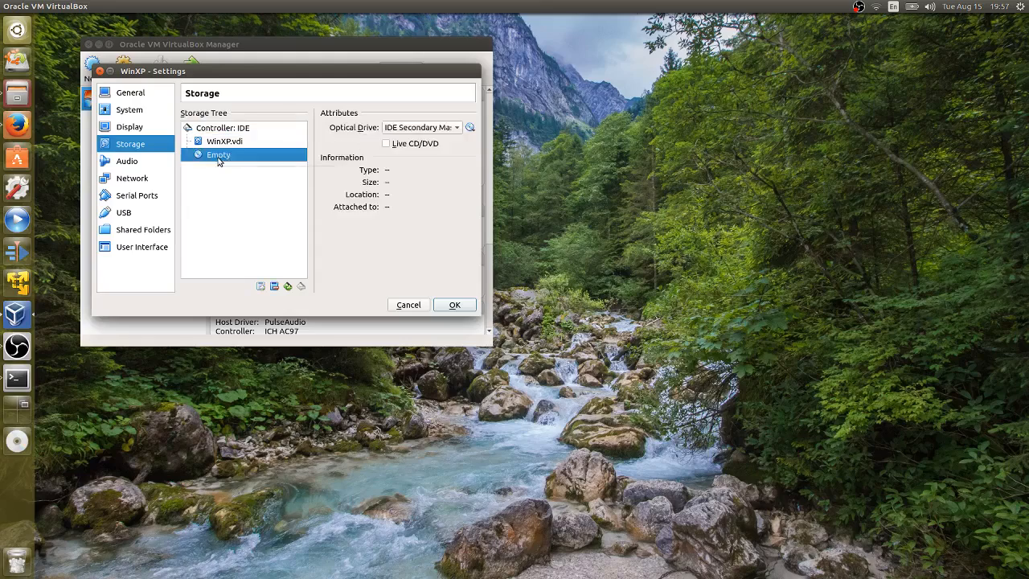
click(224, 145)
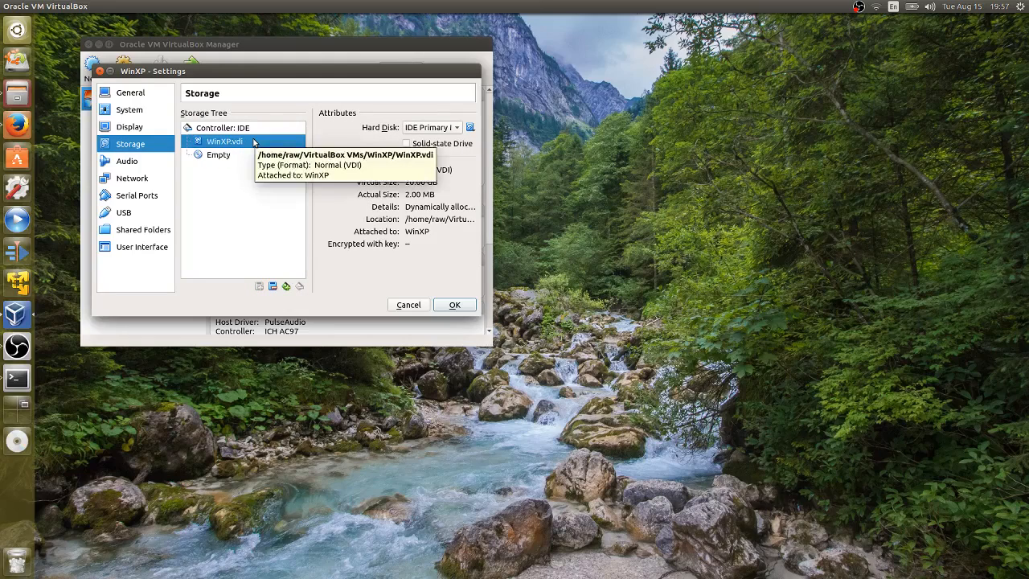
click(226, 159)
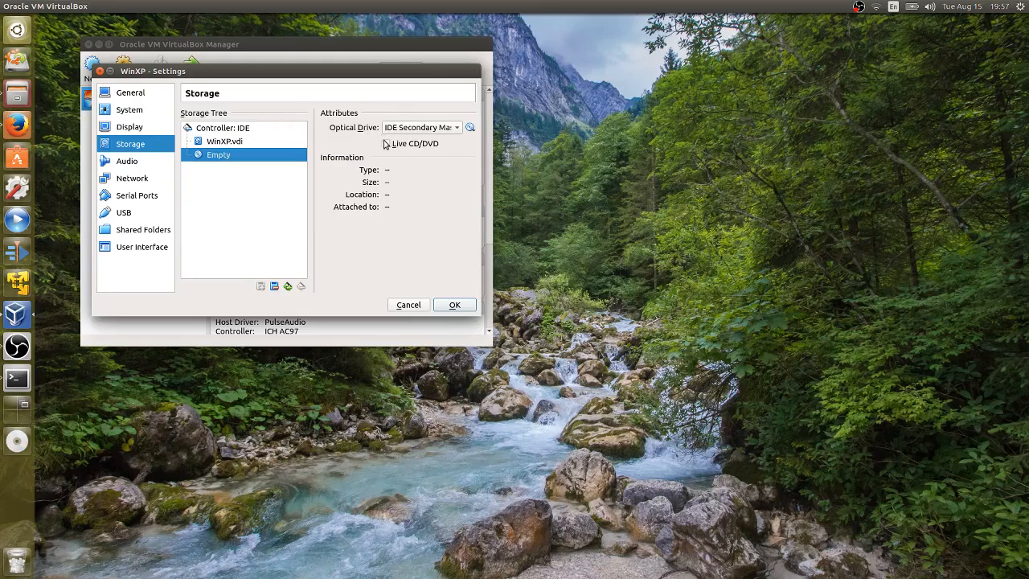
click(450, 126)
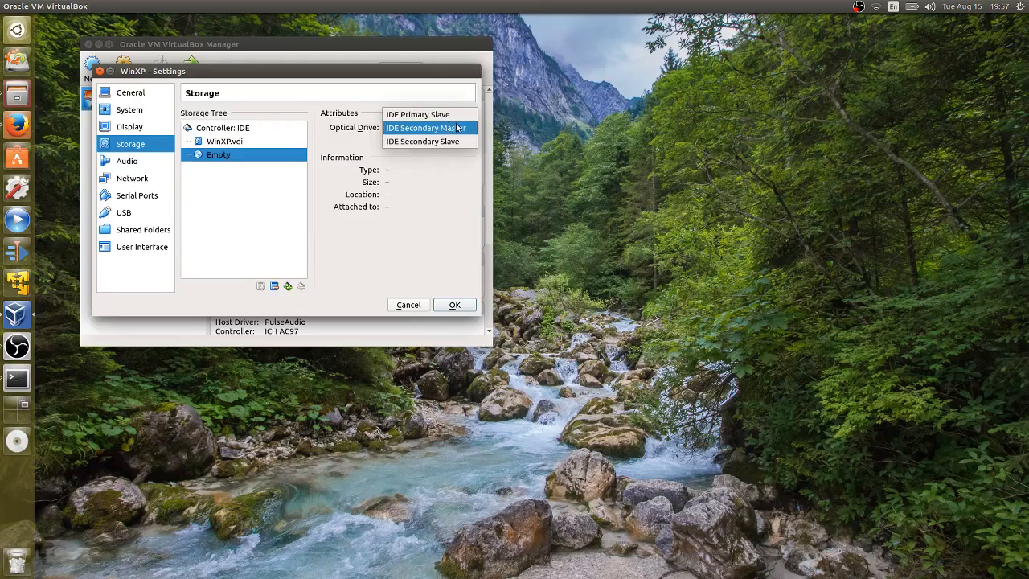
click(425, 128)
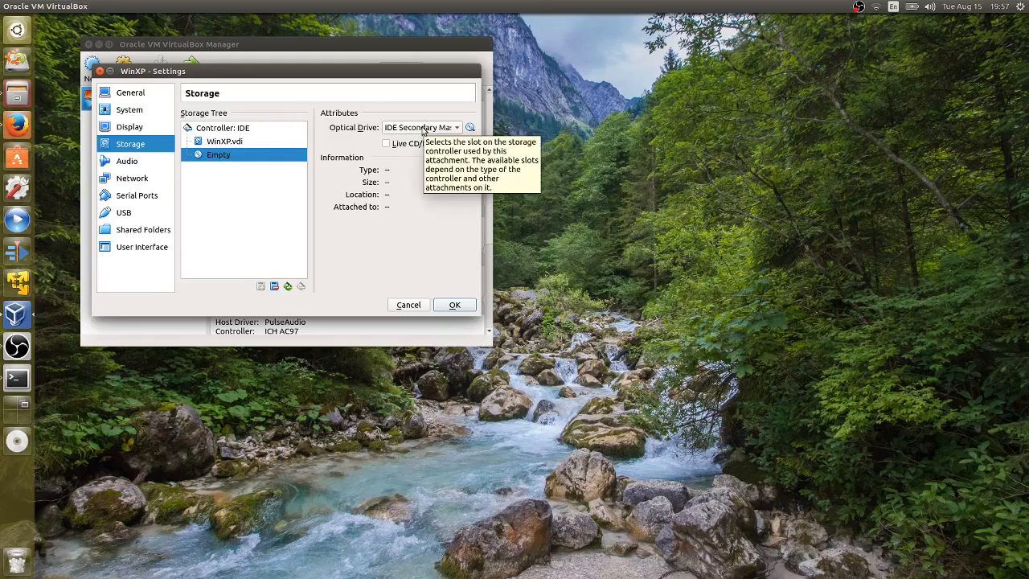
click(425, 128)
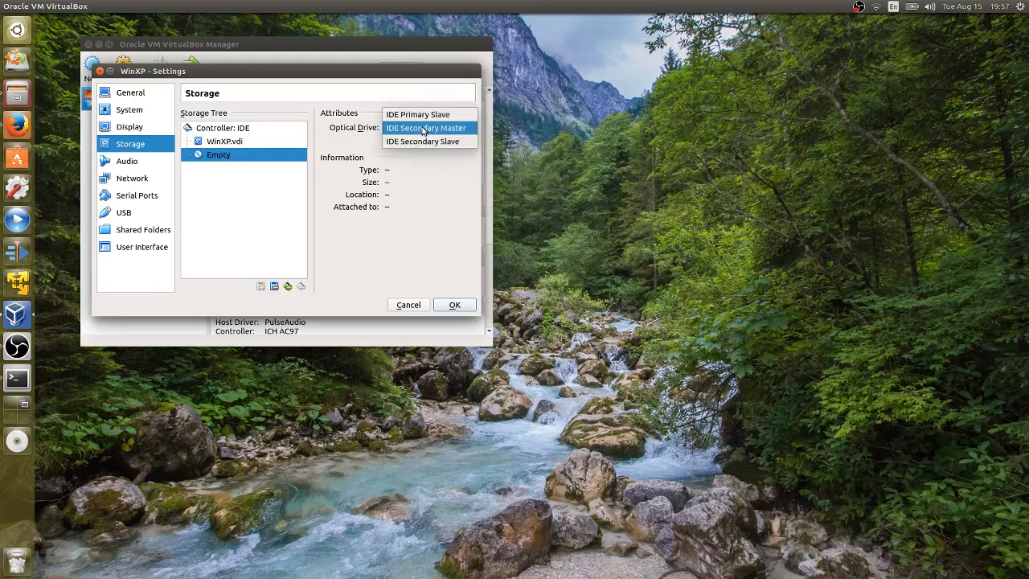
click(424, 128)
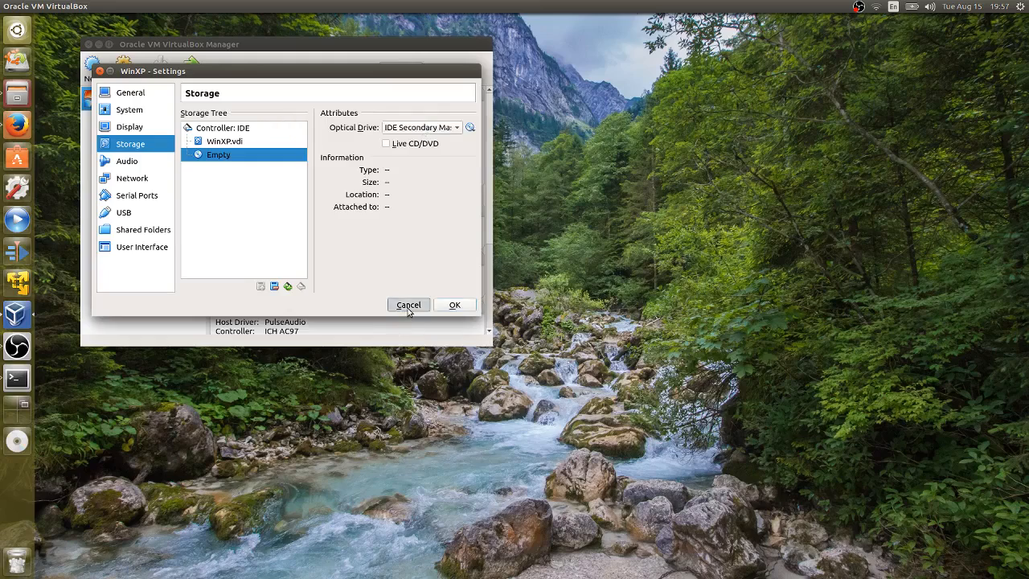
click(408, 308)
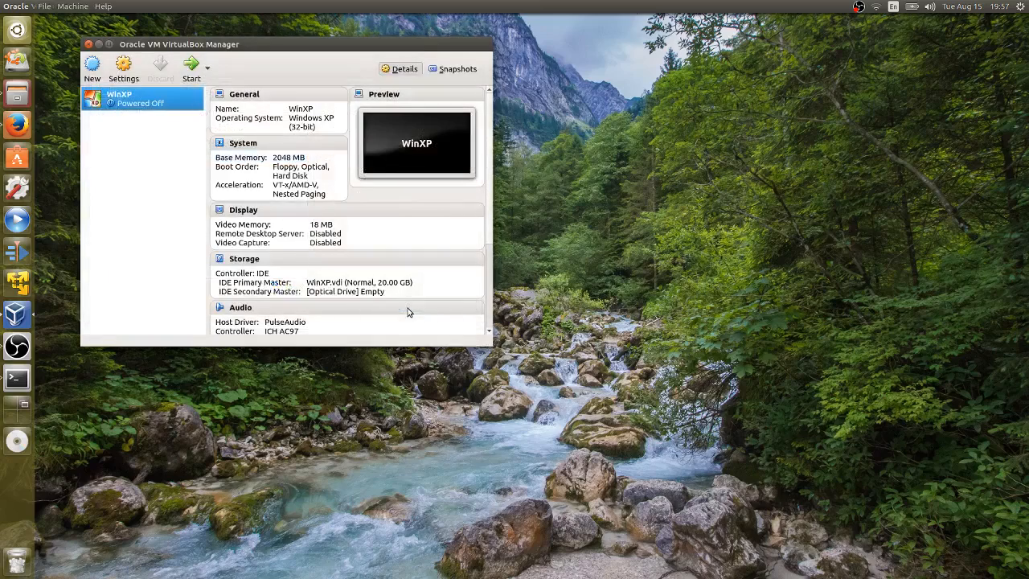
click(860, 8)
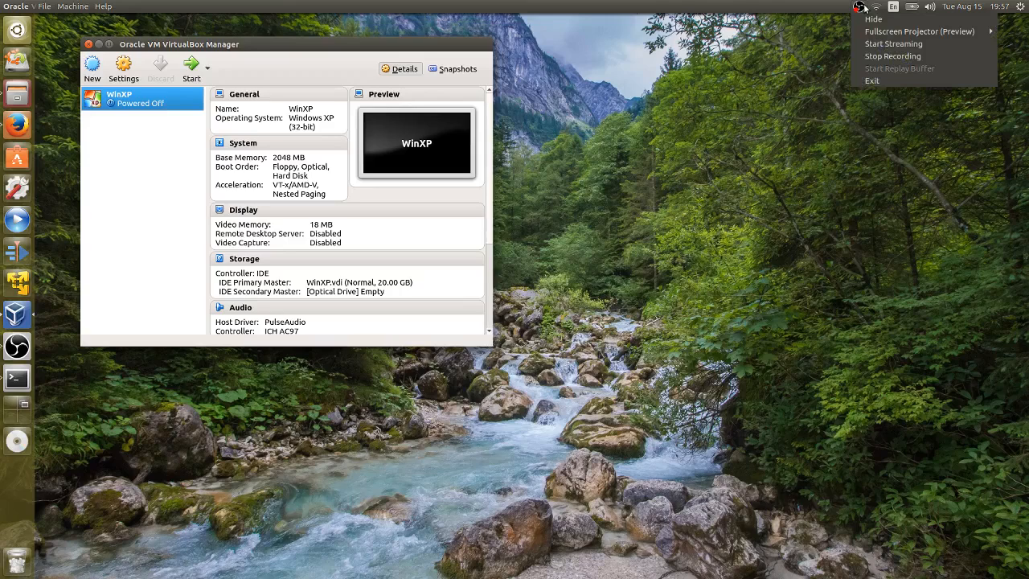
click(862, 60)
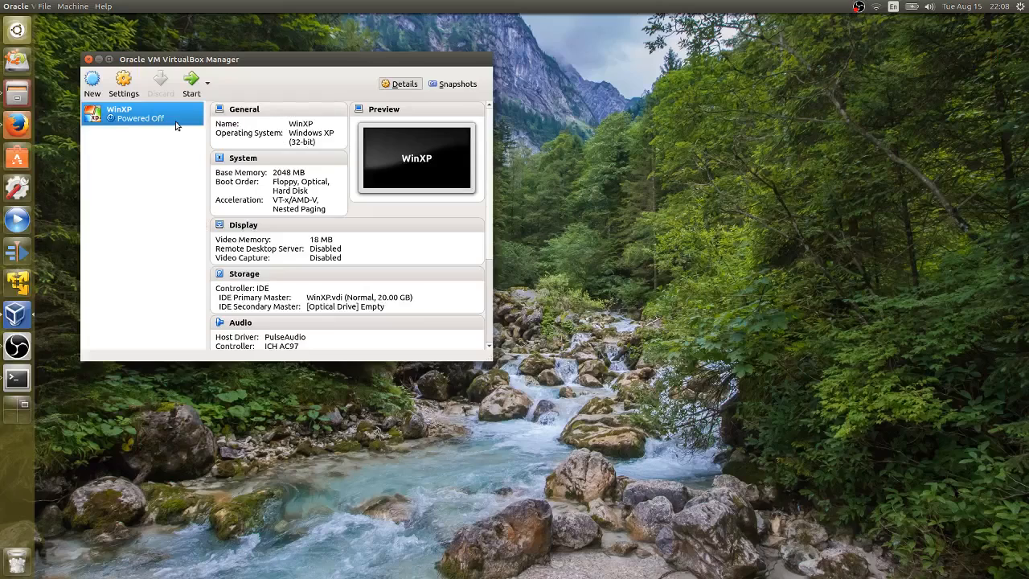
Insert pcriver.com_Windows_XP_Pro_SP3_32_bit.iso into the empty optical drive in the WinXP machine's storage settings
click(123, 81)
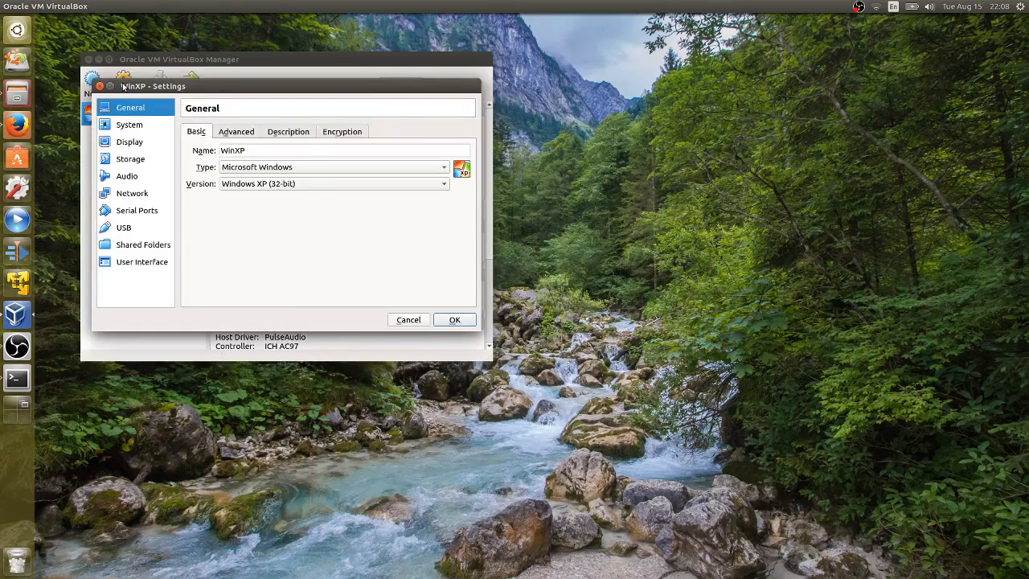
drag(123, 85, 202, 78)
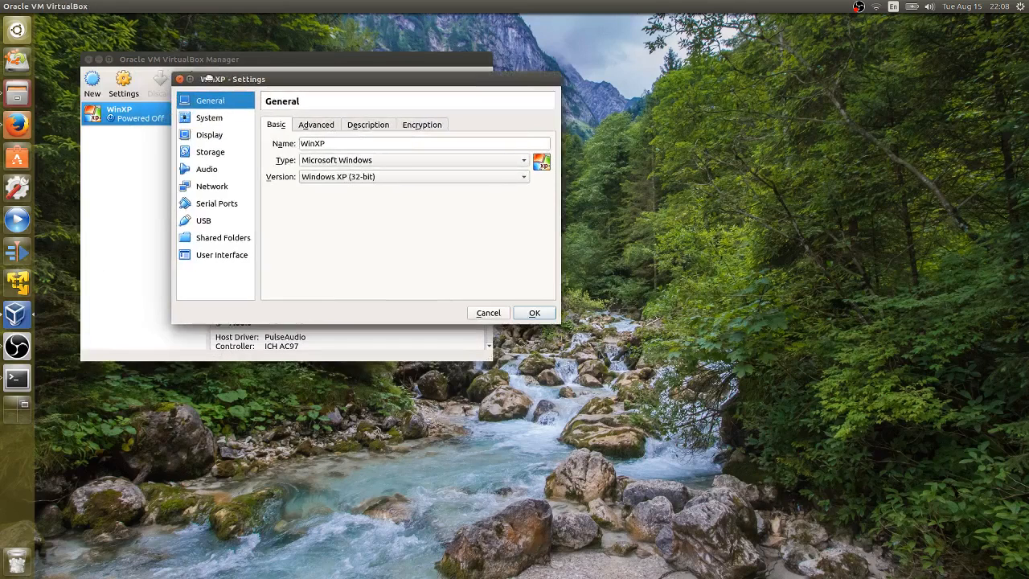
click(212, 156)
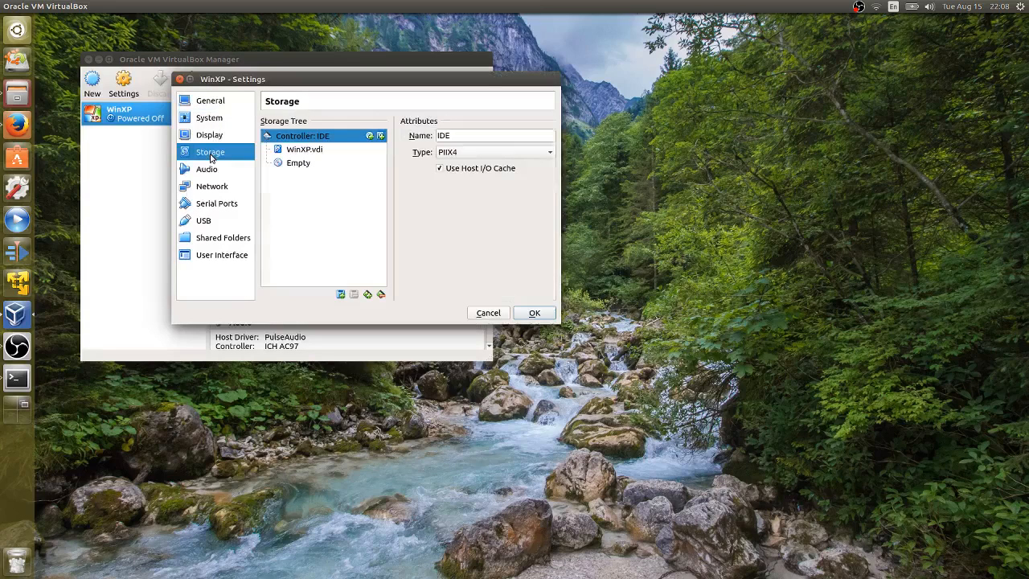
click(287, 151)
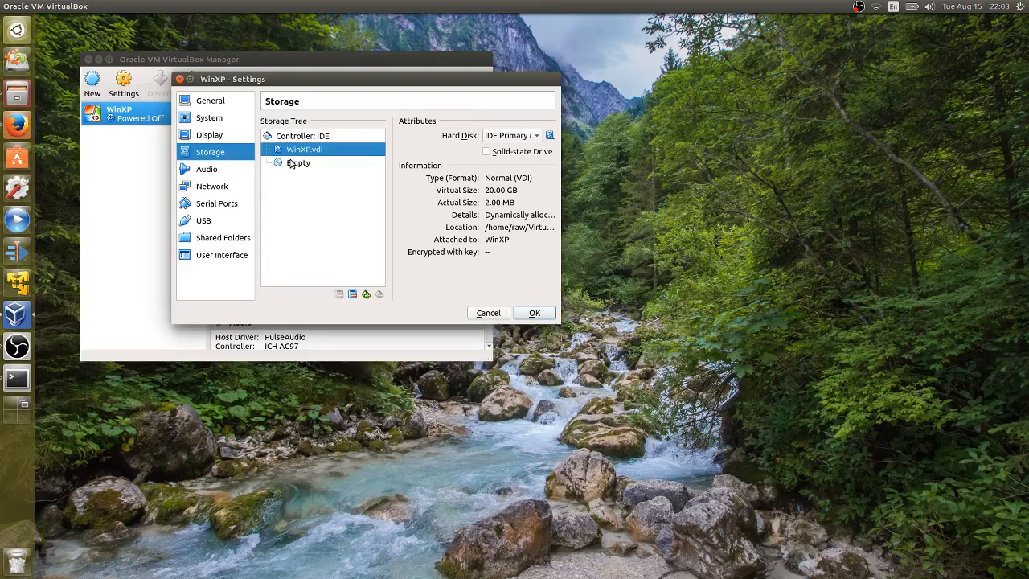
click(293, 164)
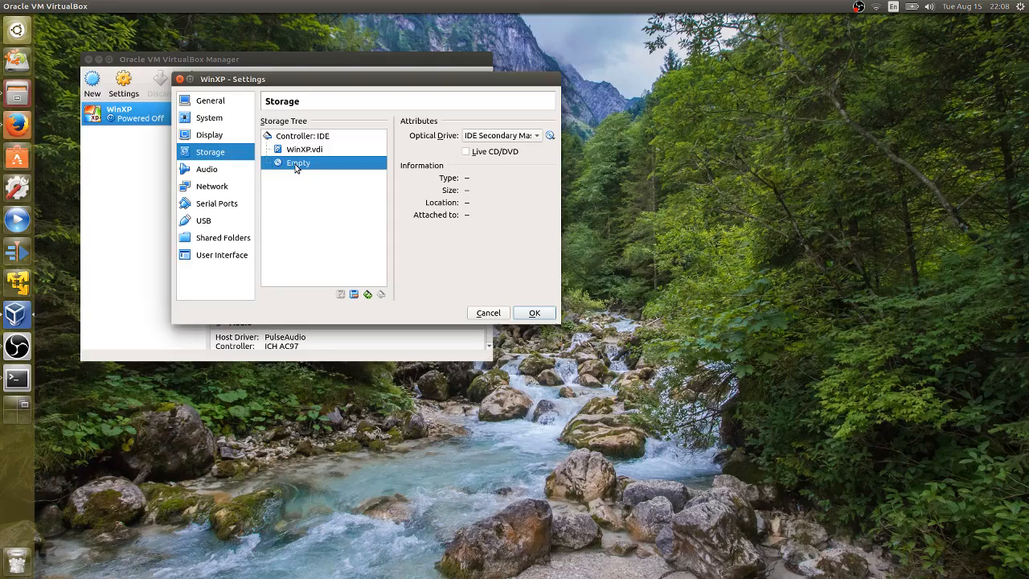
click(551, 135)
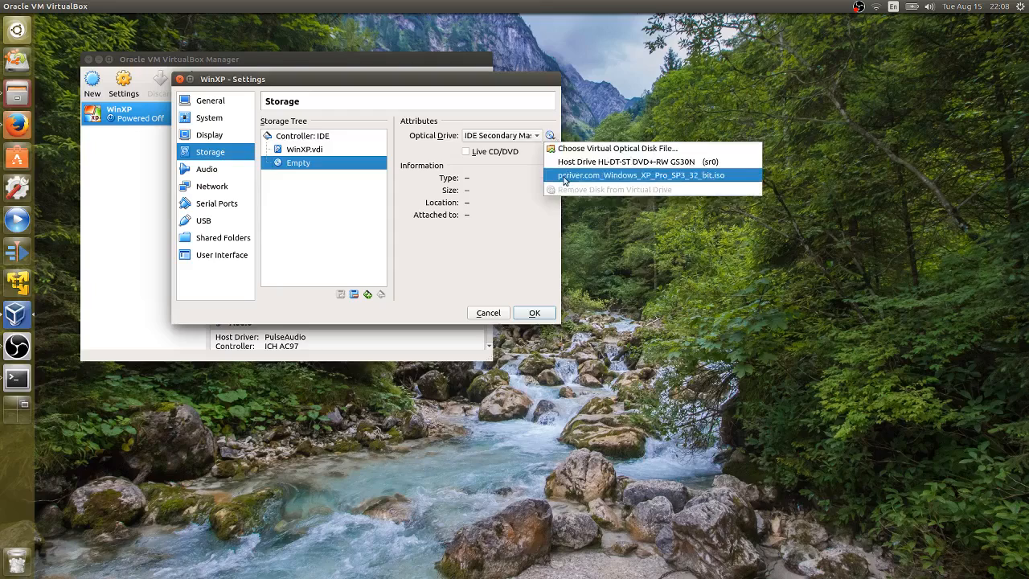
click(612, 174)
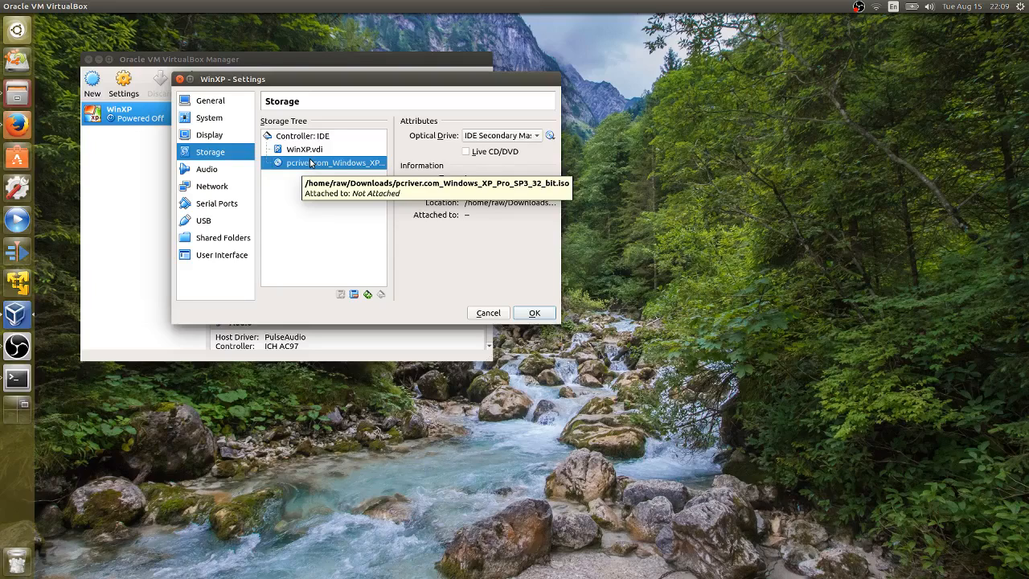
Attach the machine's network Adapter 1 to Bridged Adapter, save the settings, and start the WinXP machine
click(205, 189)
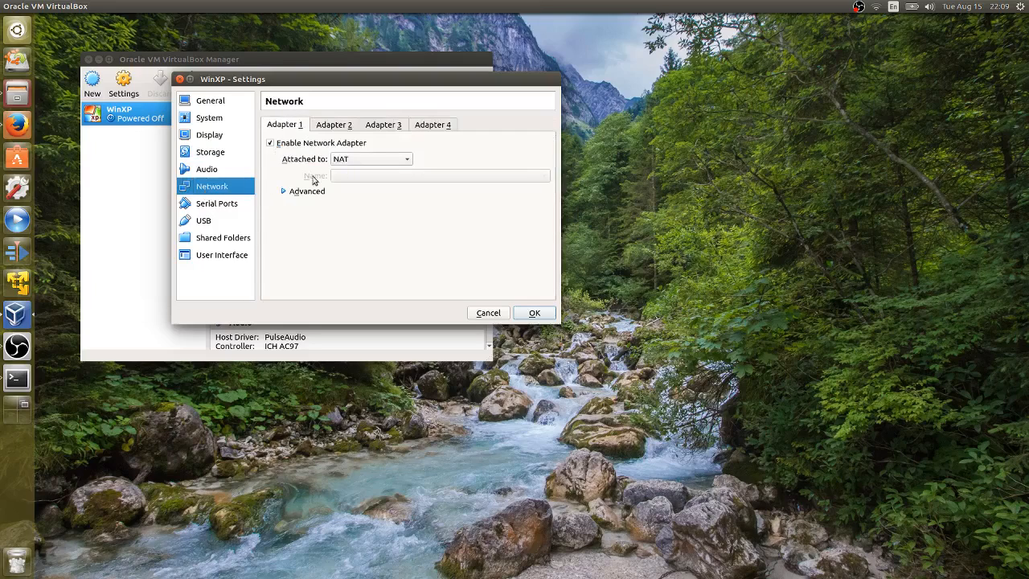
click(362, 160)
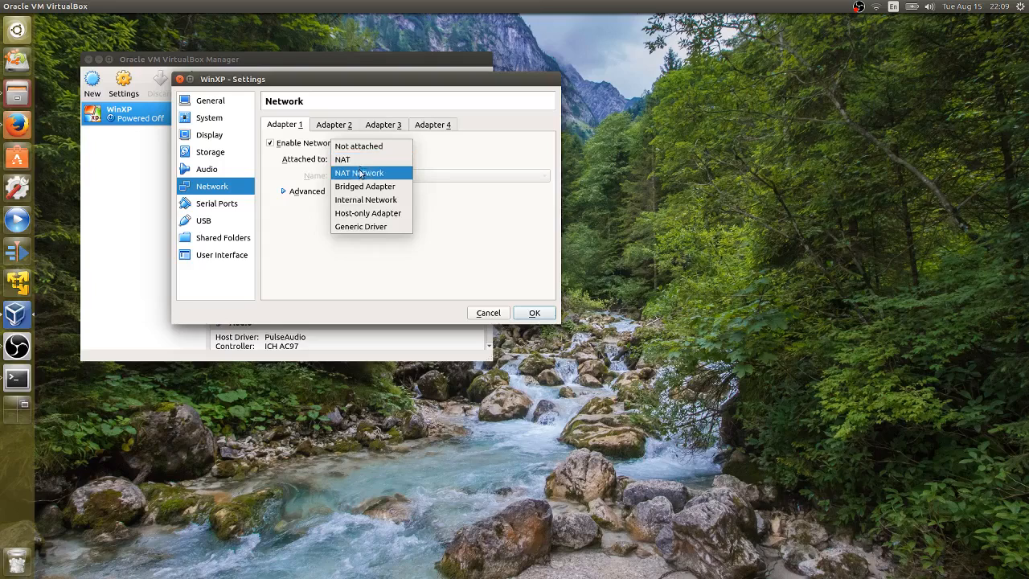
click(358, 187)
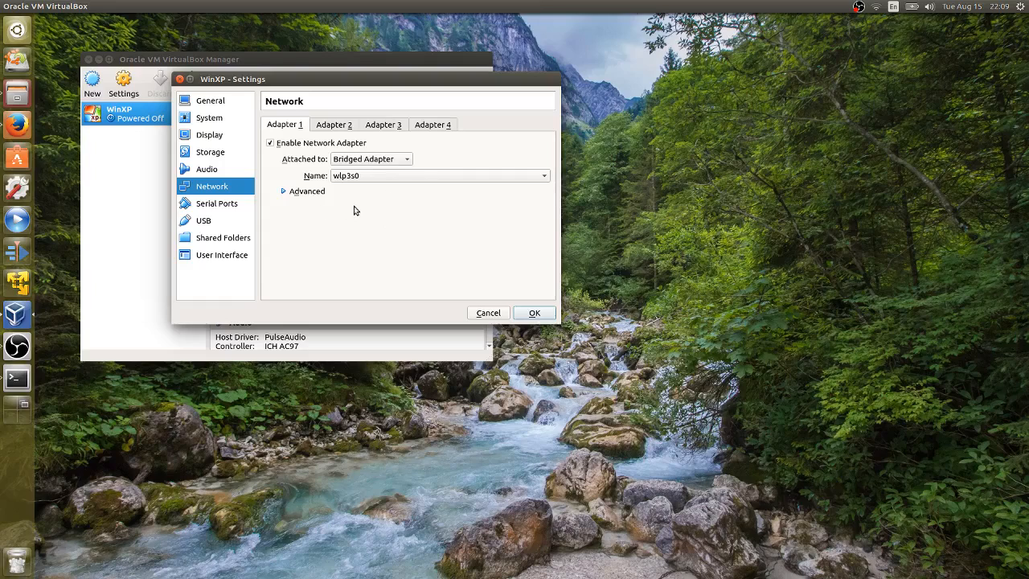
click(535, 314)
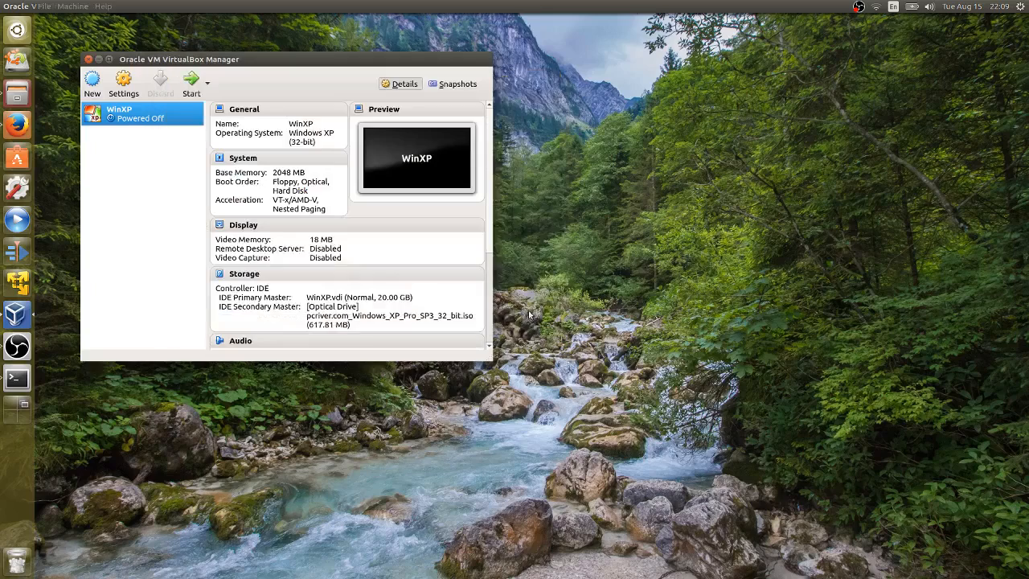
click(191, 81)
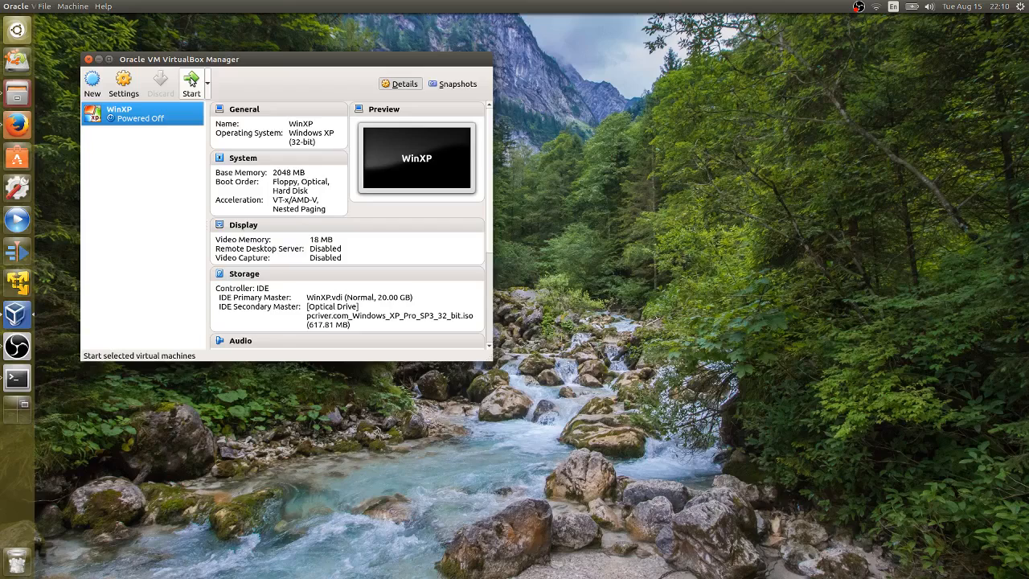
Start the WinXP machine and boot it from CD-ROM through the temporary boot device selection
click(191, 81)
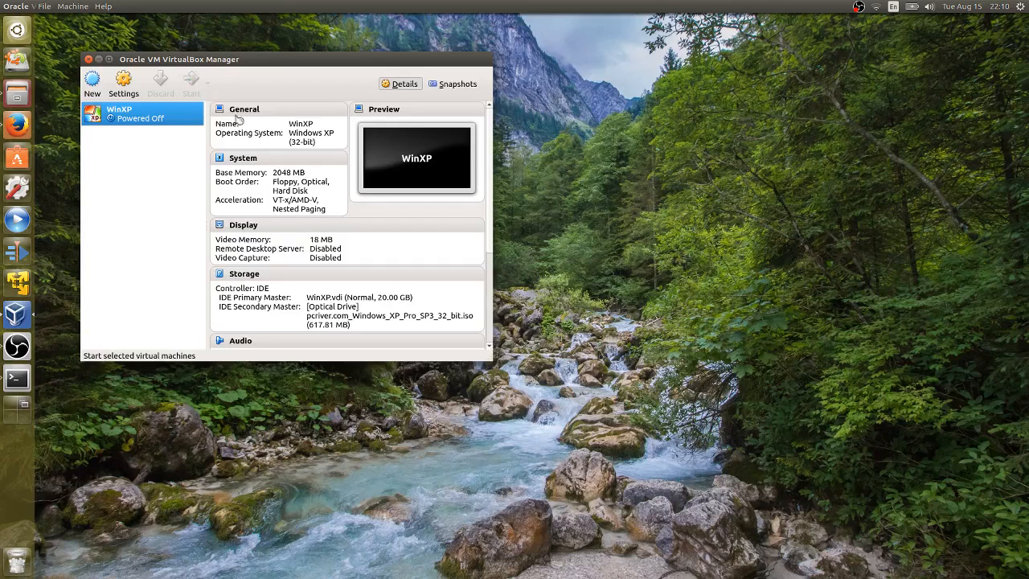
key(F12)
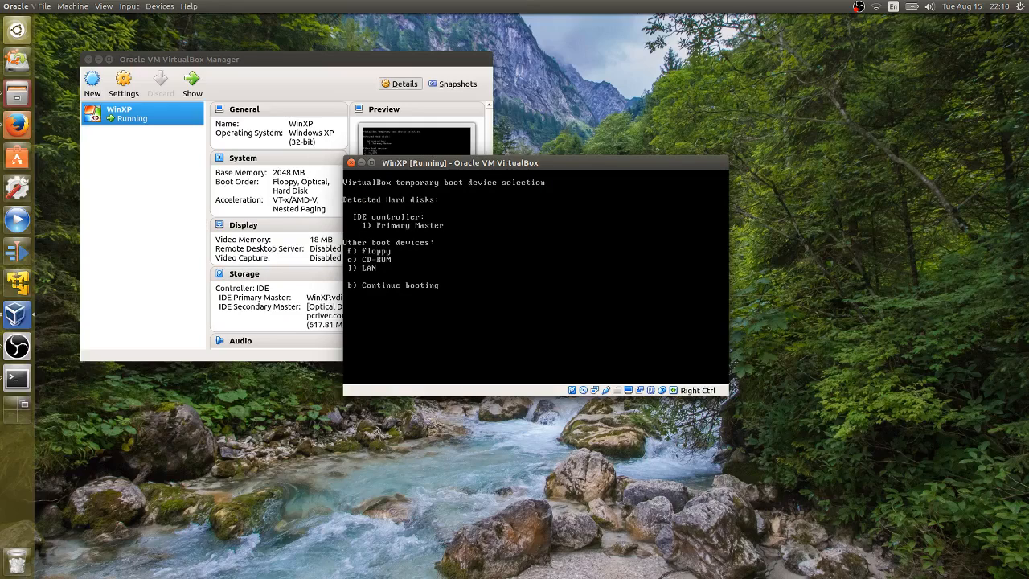
key(c)
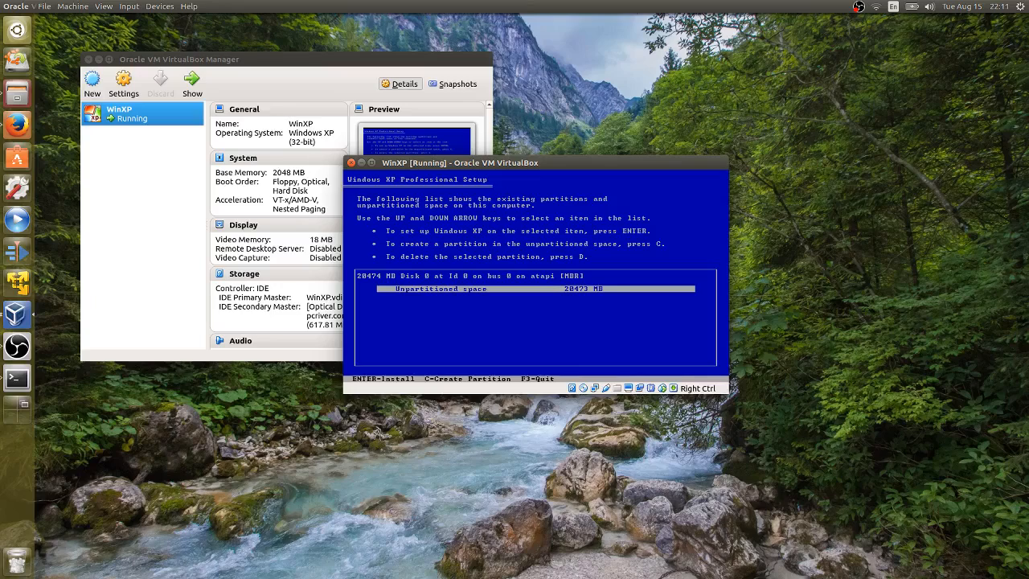
Set up Windows XP on the unpartitioned space and format the partition using the NTFS file system without the quick option
key(Return)
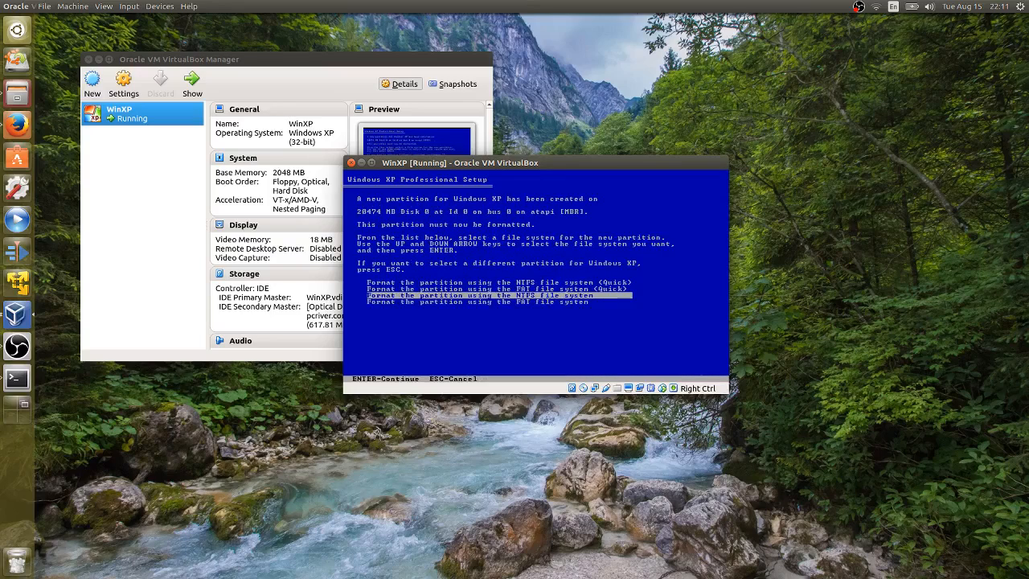
key(Return)
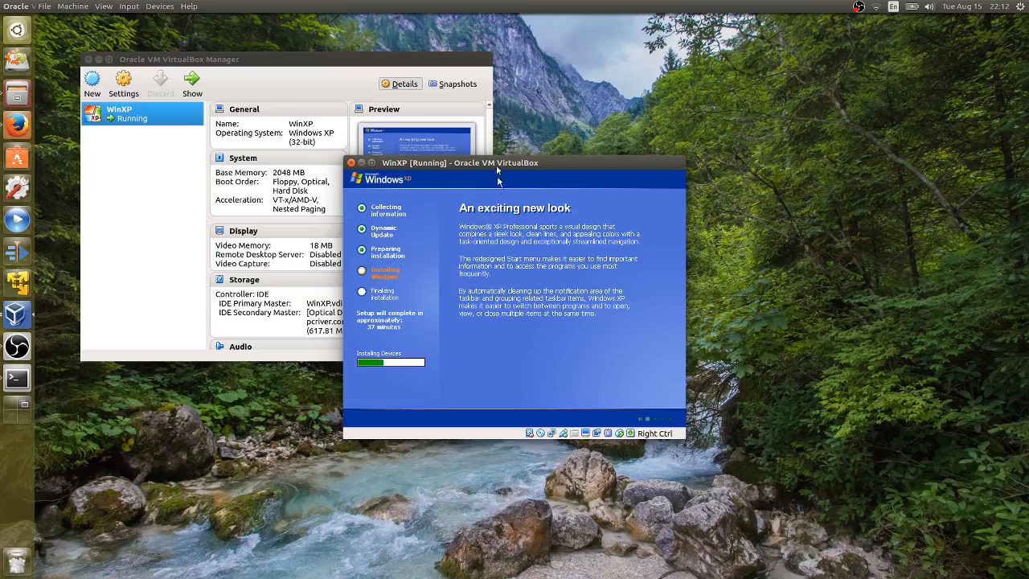
drag(497, 169, 278, 53)
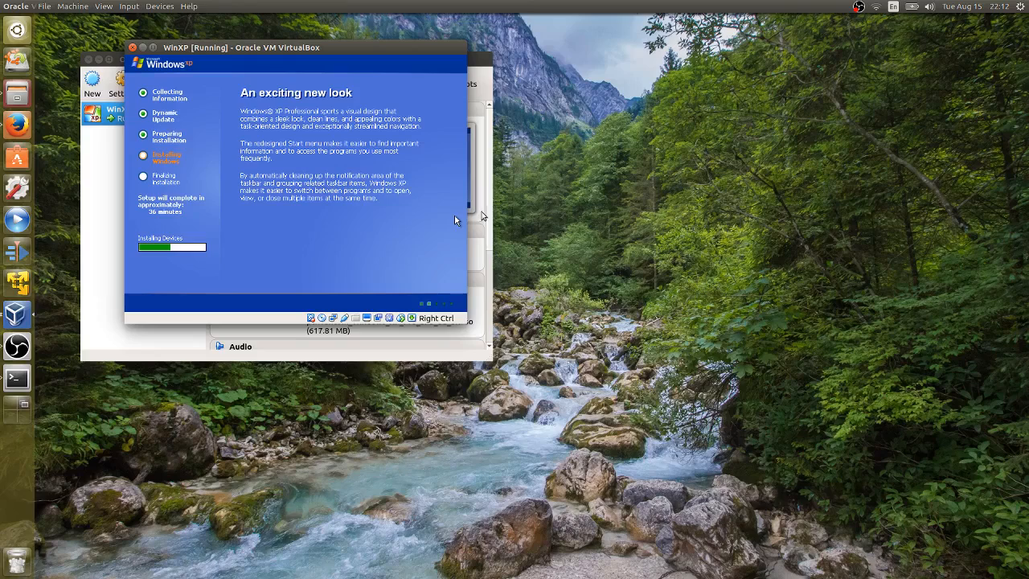
click(857, 8)
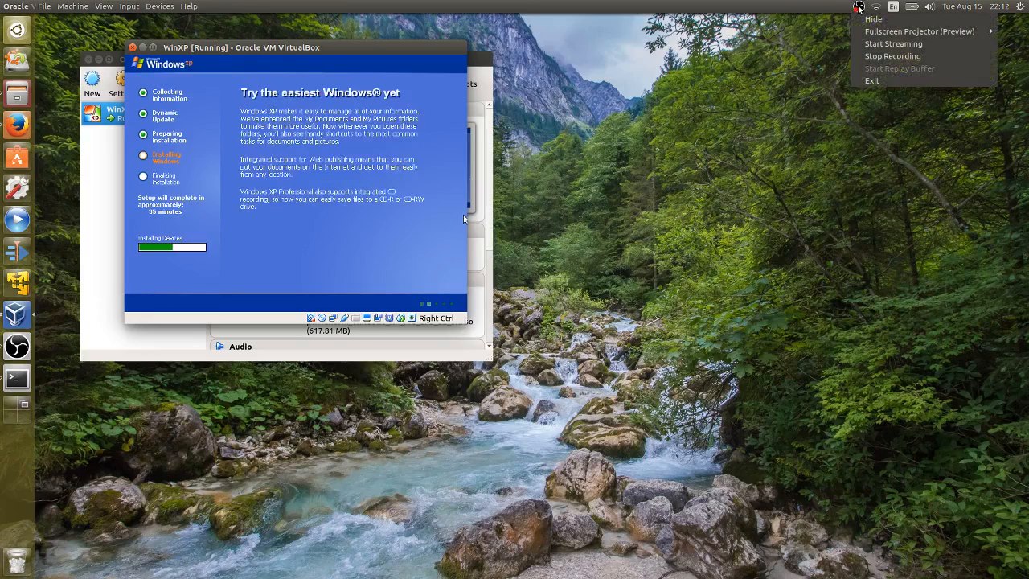
click(885, 57)
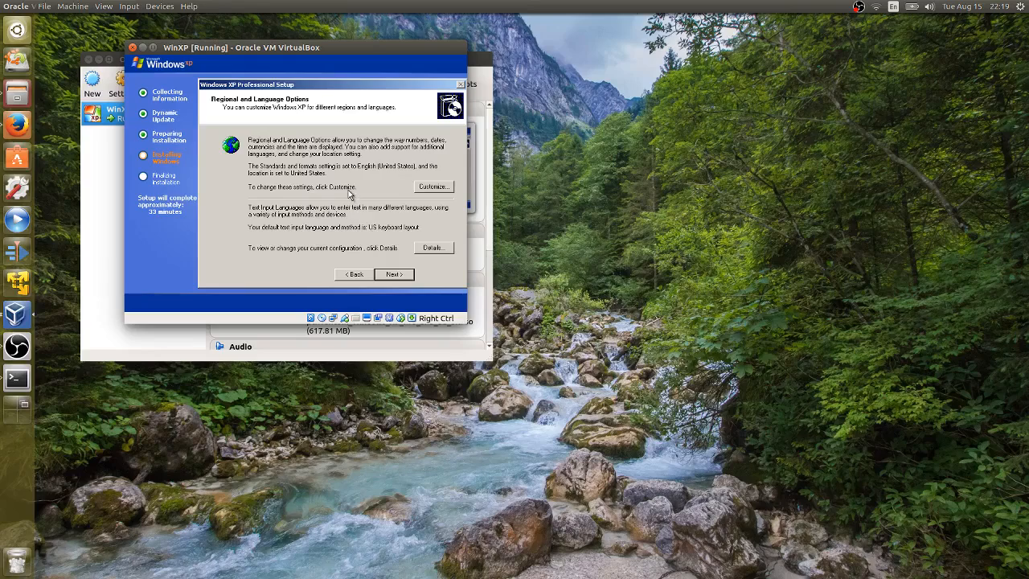
Accept the default regional and language options, then enter the user's name and the organization PenTestingNR
click(397, 277)
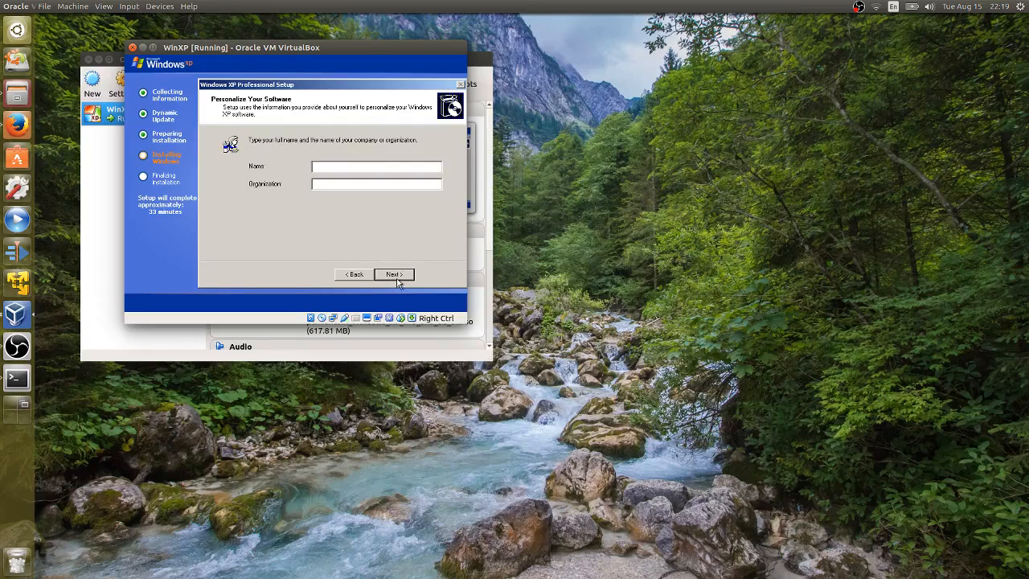
text(Randy)
key(Tab)
text(PenTestingNR)
key(Return)
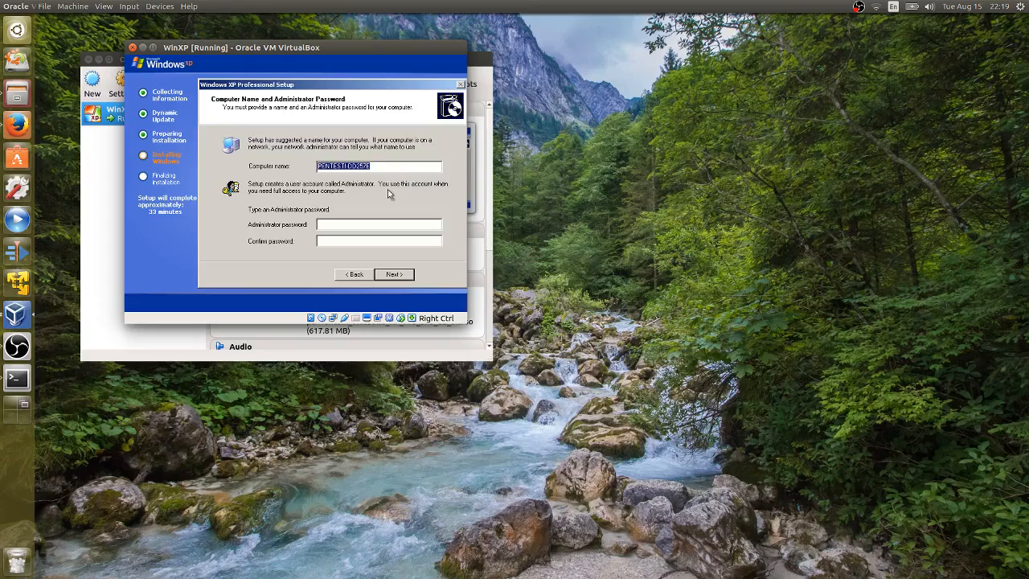
Name the computer PENTEST and enter and confirm the Administrator password
text(PENTEST)
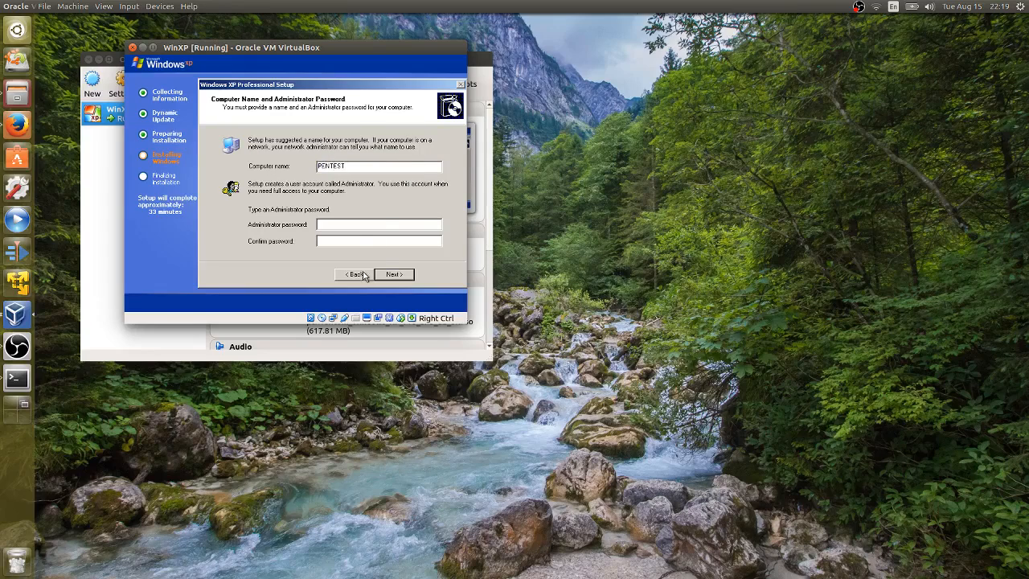
click(365, 224)
text(********)
key(Tab)
text(********)
click(401, 278)
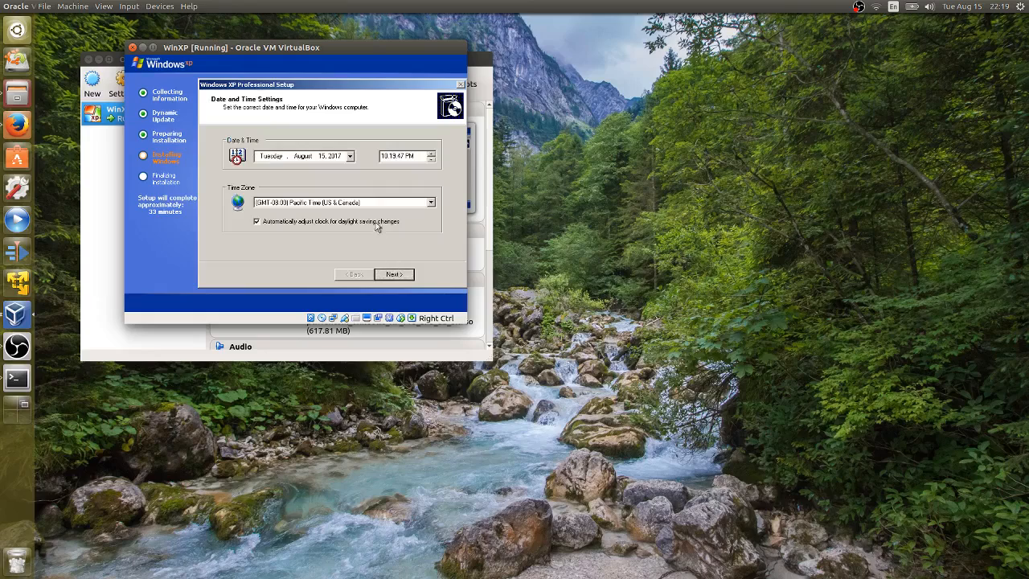
Set the time zone to (GMT-06:00) Central Time (US & Canada) and continue the setup
click(362, 203)
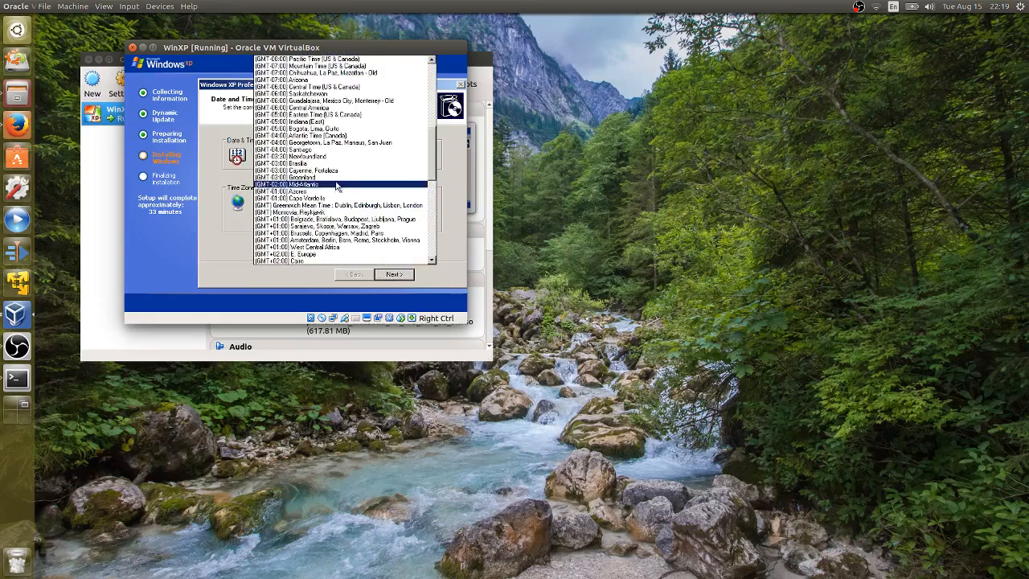
click(338, 89)
click(393, 274)
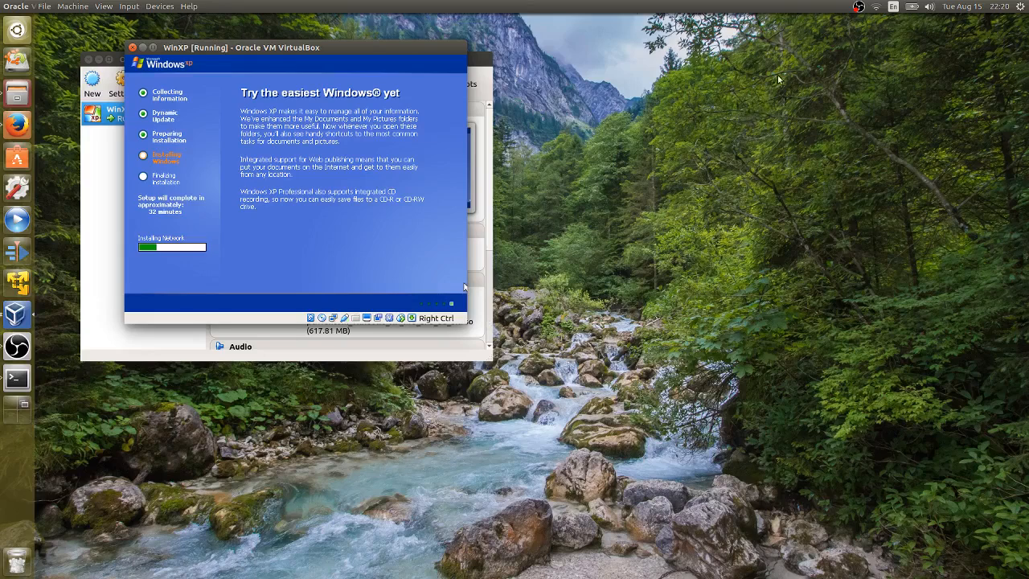
click(858, 7)
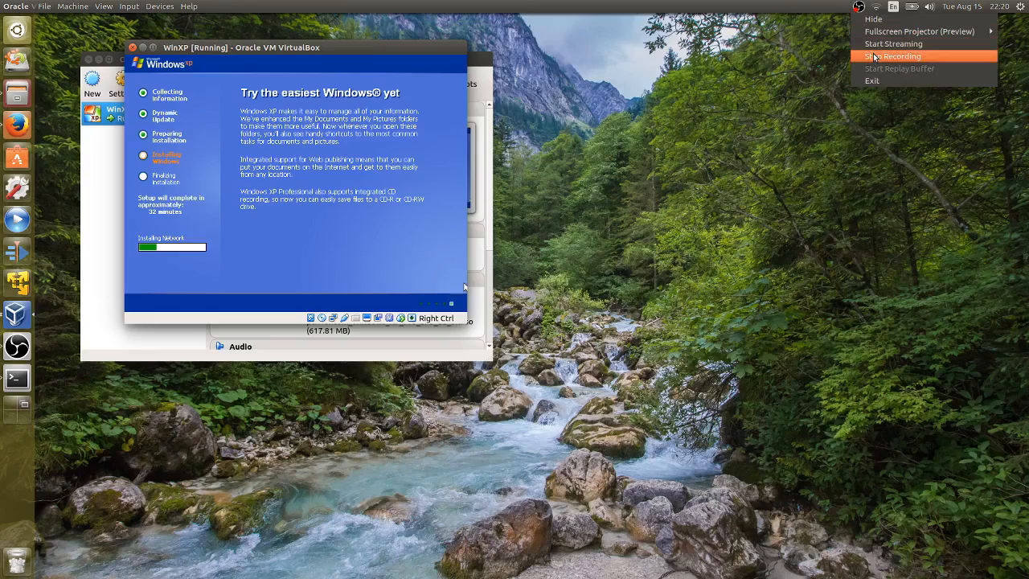
click(874, 56)
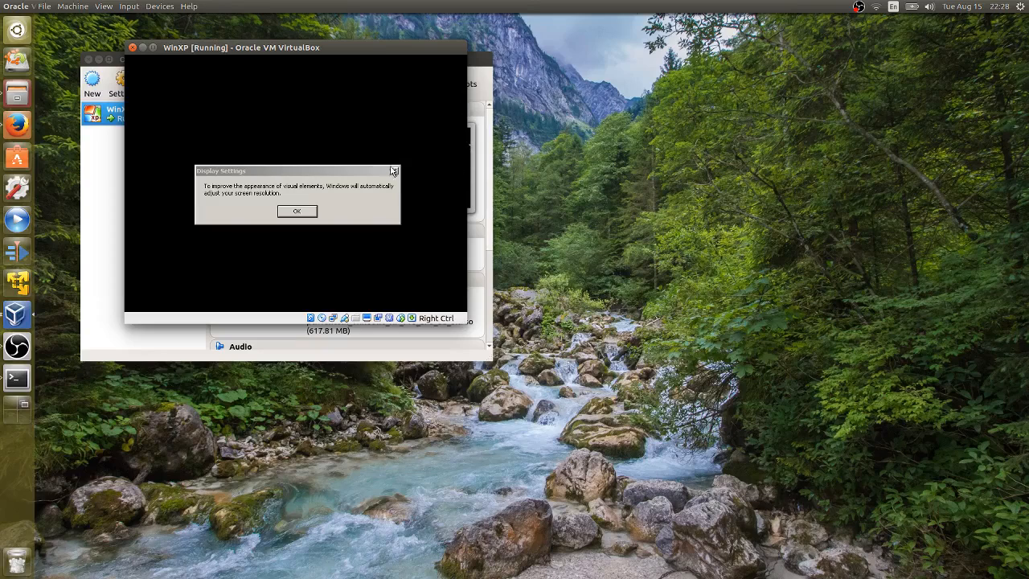
Accept the automatic screen resolution adjustment and keep the adjusted monitor settings
click(296, 212)
click(296, 213)
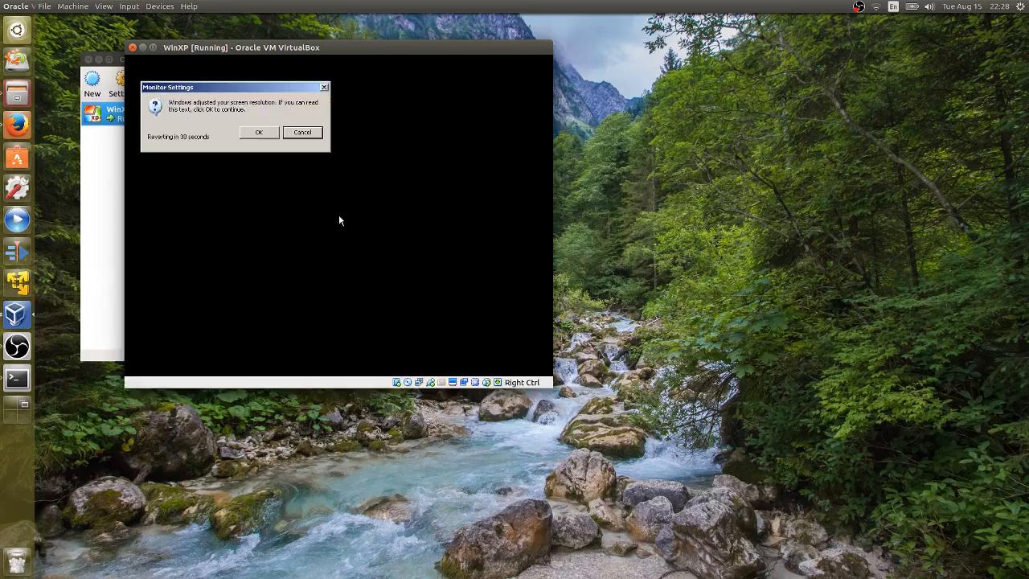
click(254, 133)
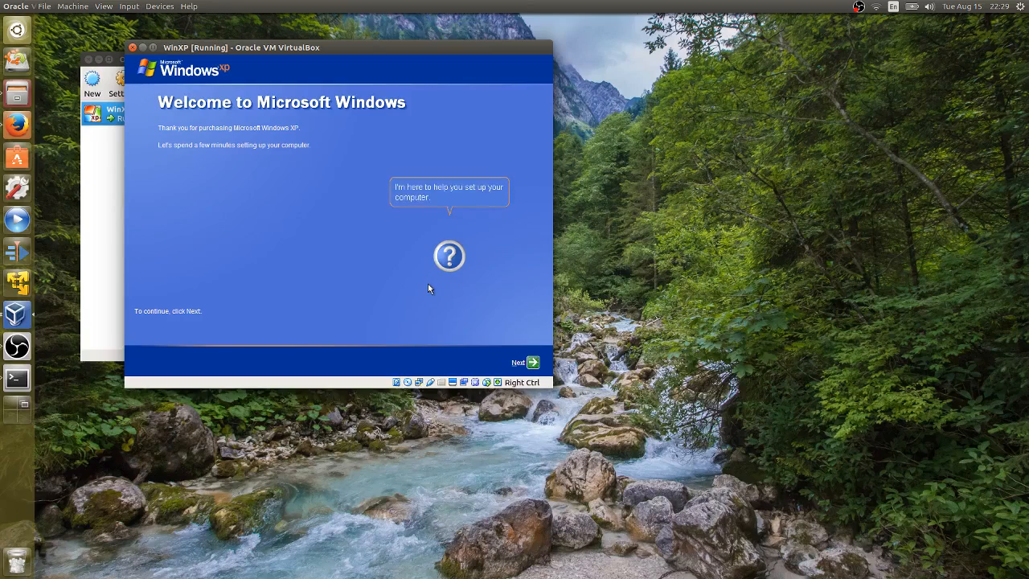
Begin the Windows welcome setup and decline Automatic Updates with the Not right now option
click(532, 362)
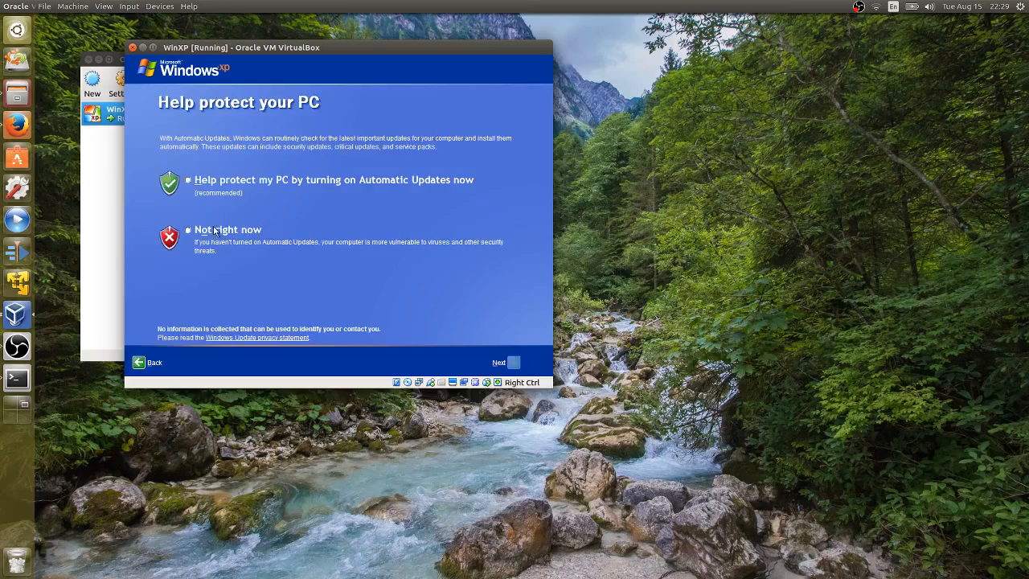
click(188, 231)
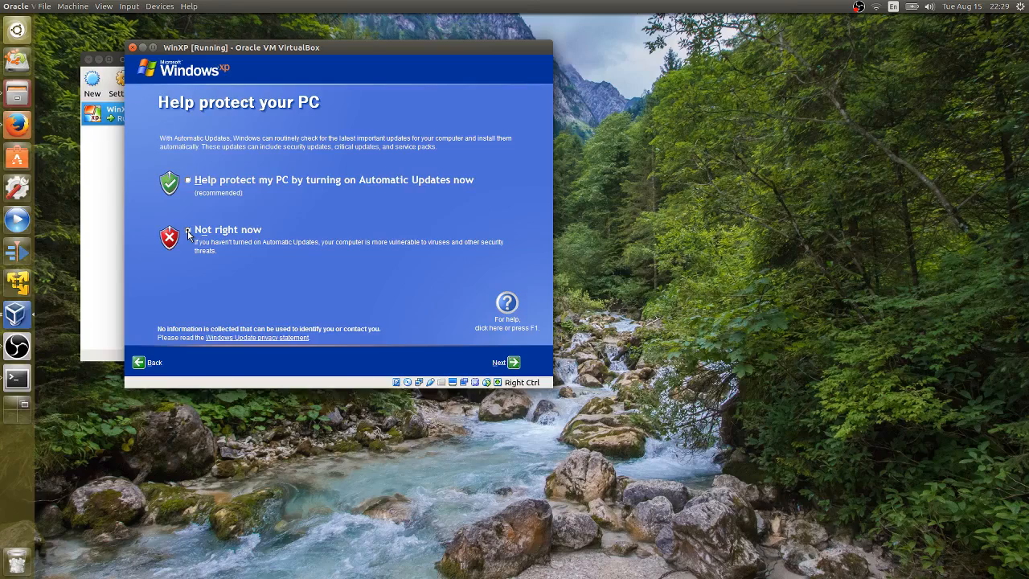
click(188, 232)
click(513, 362)
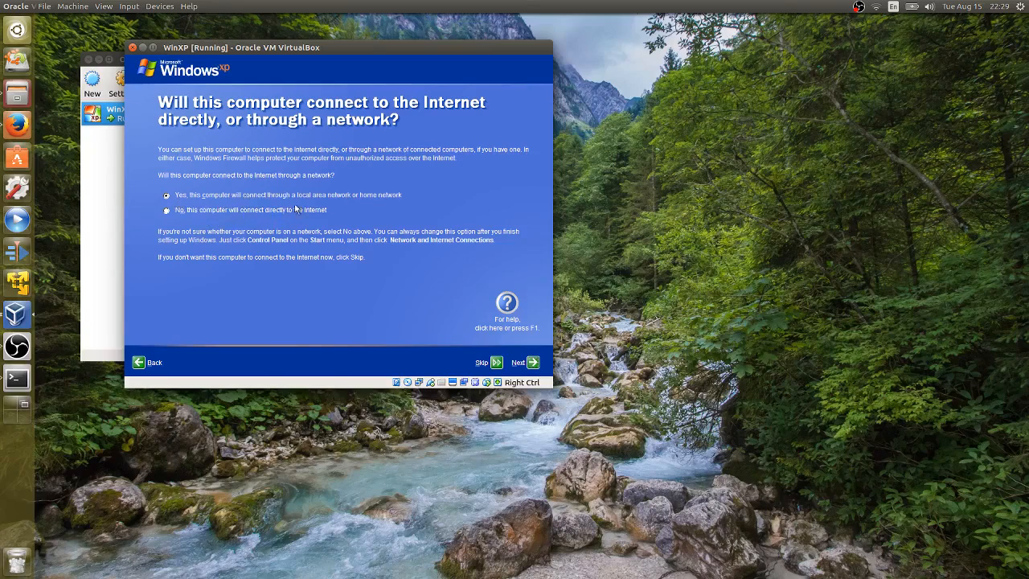
Keep the Internet connection through a local area or home network and decline online registration with Microsoft at this time
click(533, 362)
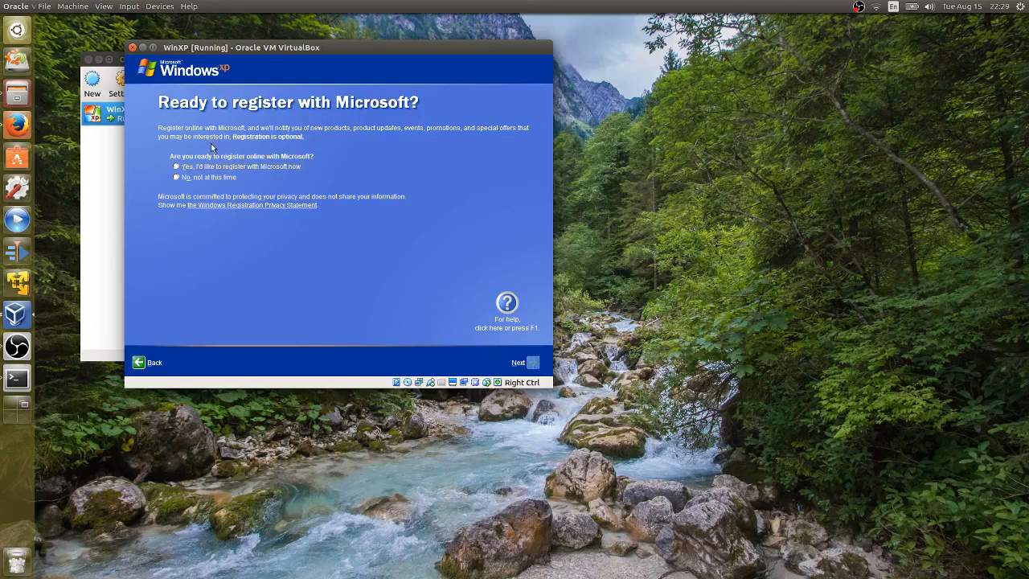
click(216, 180)
click(531, 364)
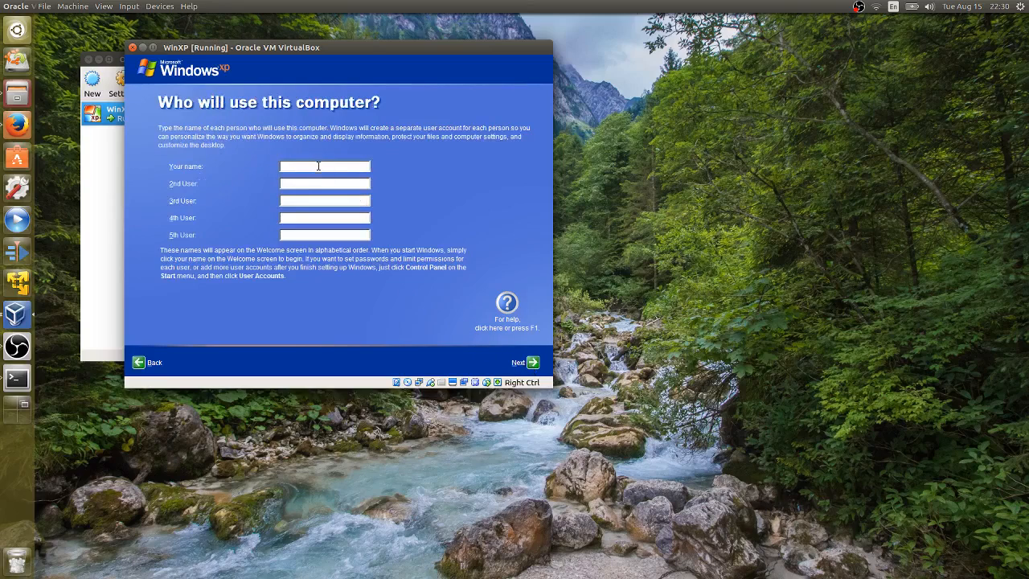
Enter the first user's name for the computer and finish the Windows XP setup
text(Randy)
click(527, 366)
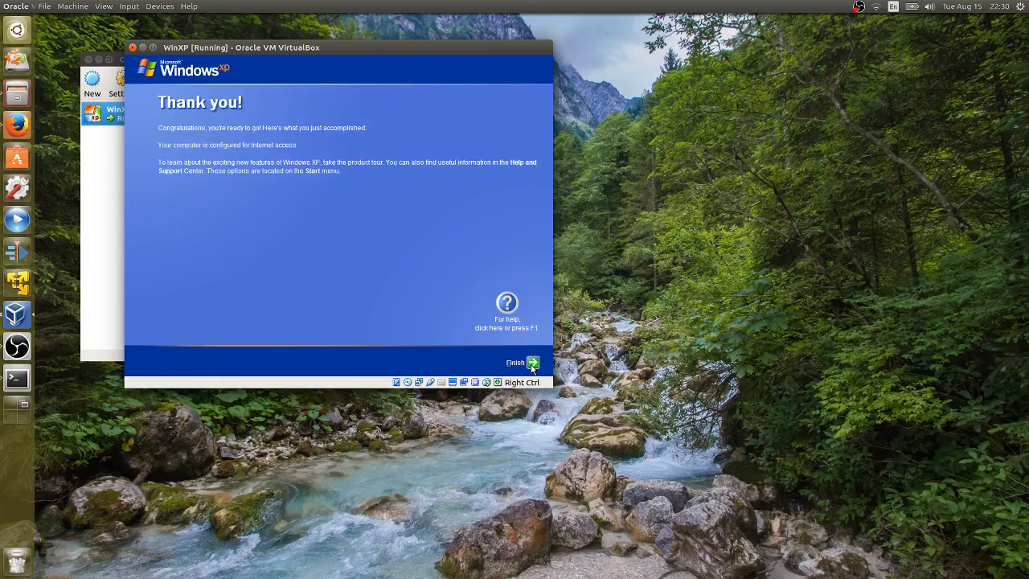
click(531, 365)
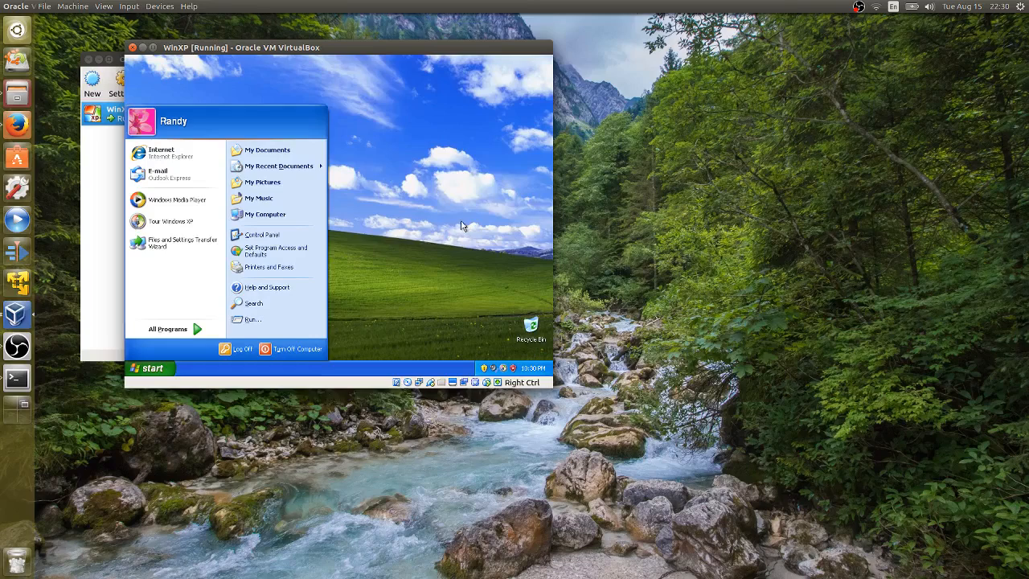
Close the Start menu and dismiss the security risk, Windows XP tour and update notifications
click(459, 273)
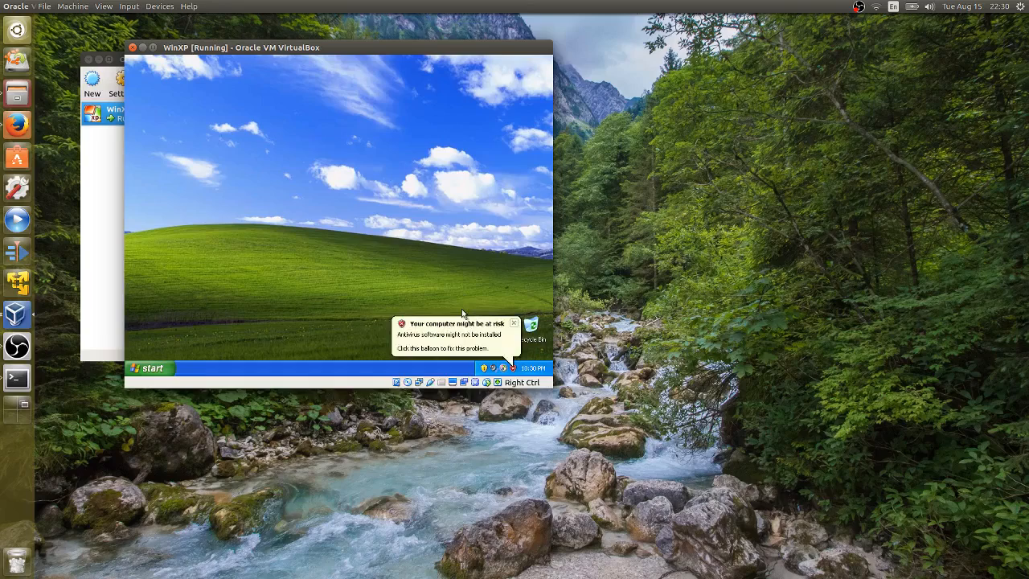
click(512, 322)
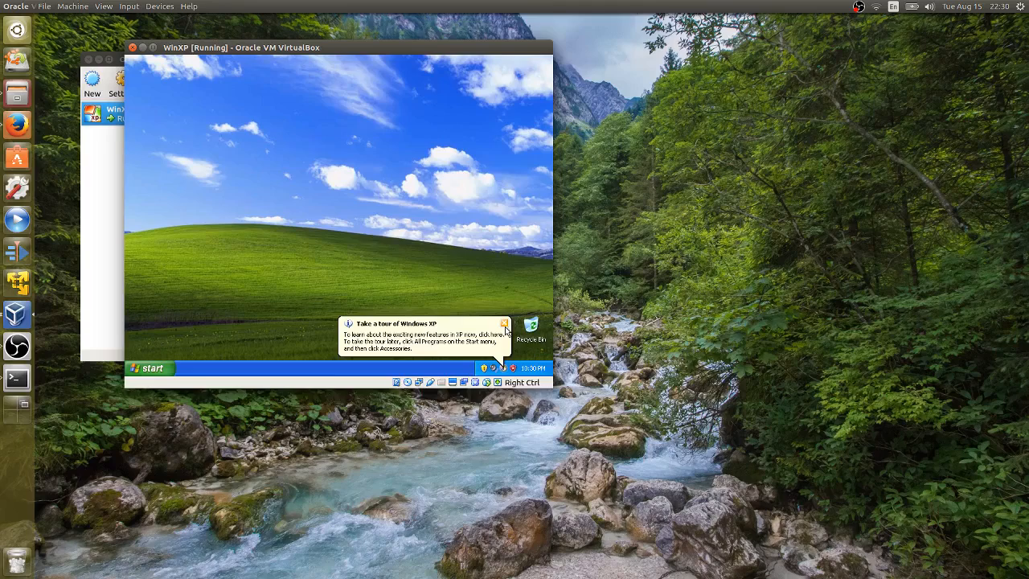
click(505, 325)
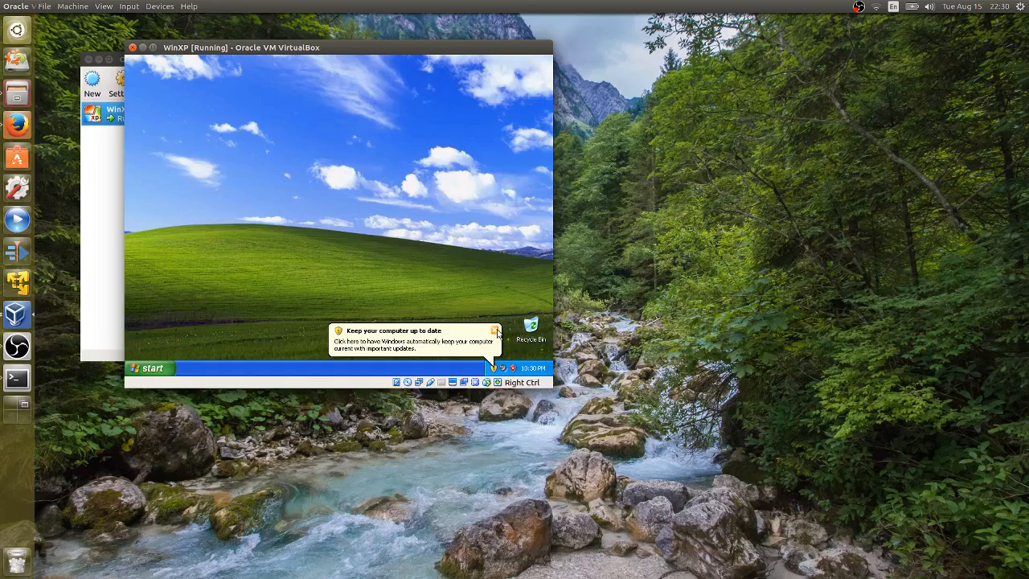
click(496, 330)
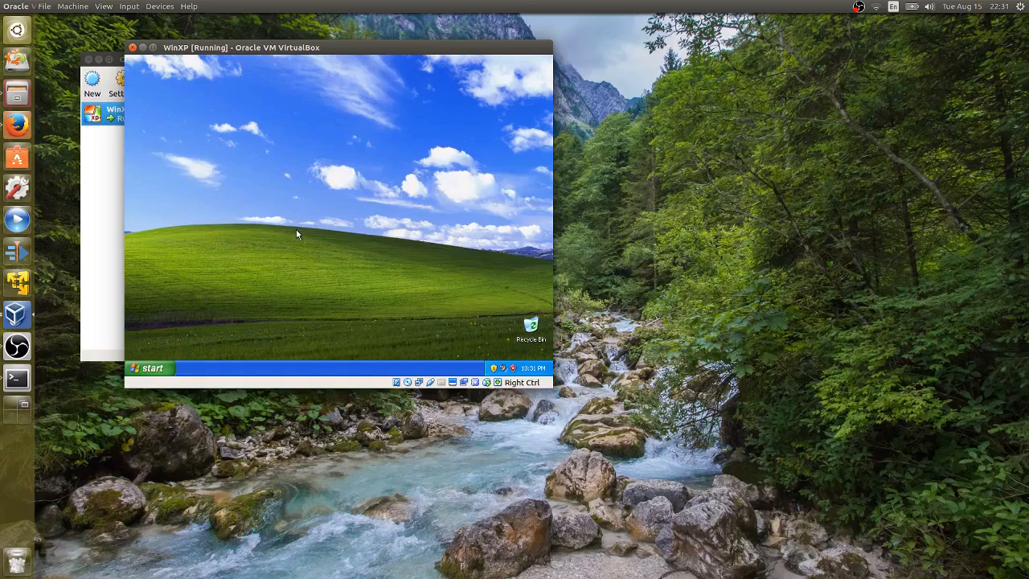
Install VirtualBox Guest Additions 5.1.26 from its CD image with the default folder and components, and reboot the guest immediately
click(160, 6)
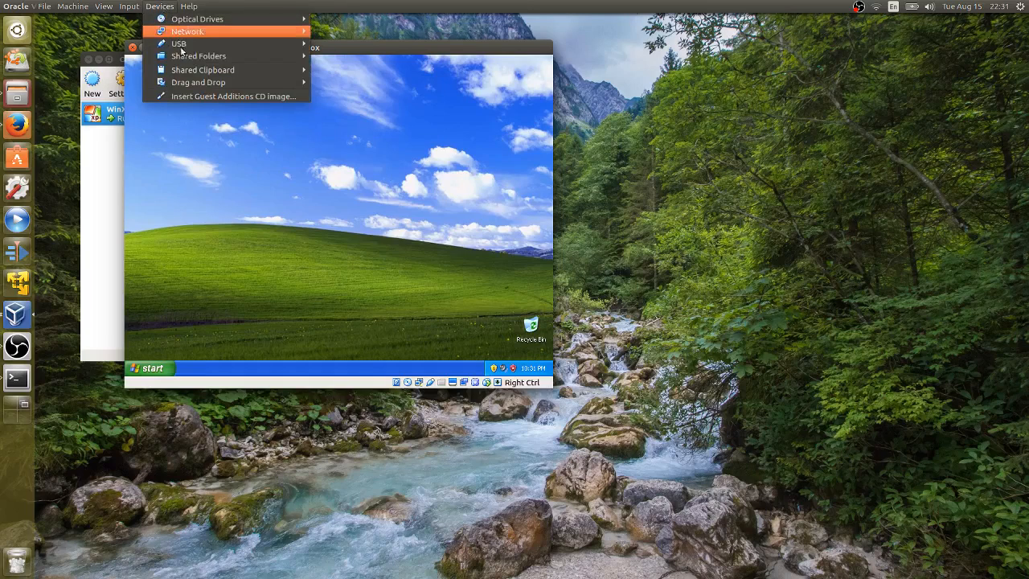
click(199, 97)
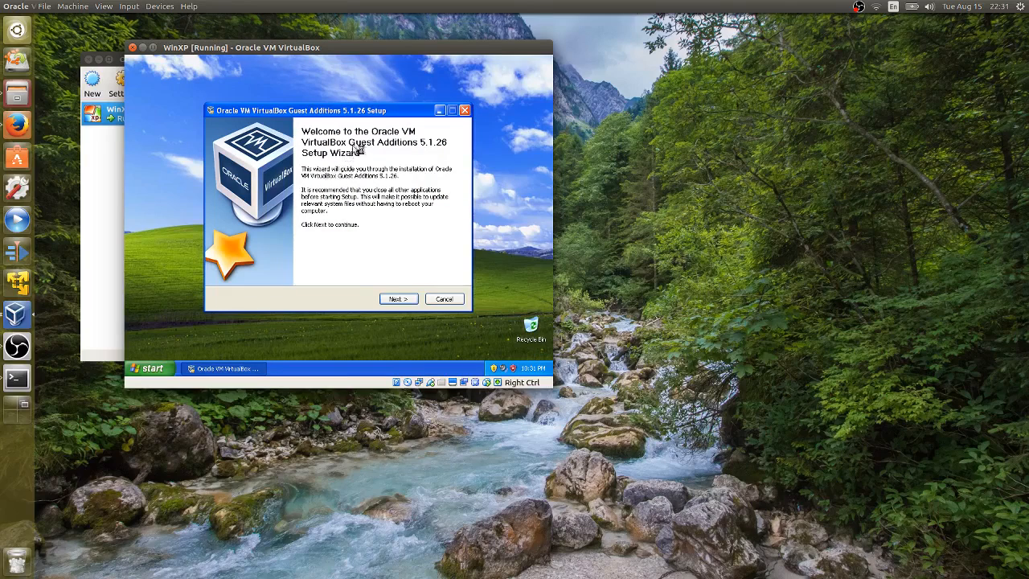
click(400, 299)
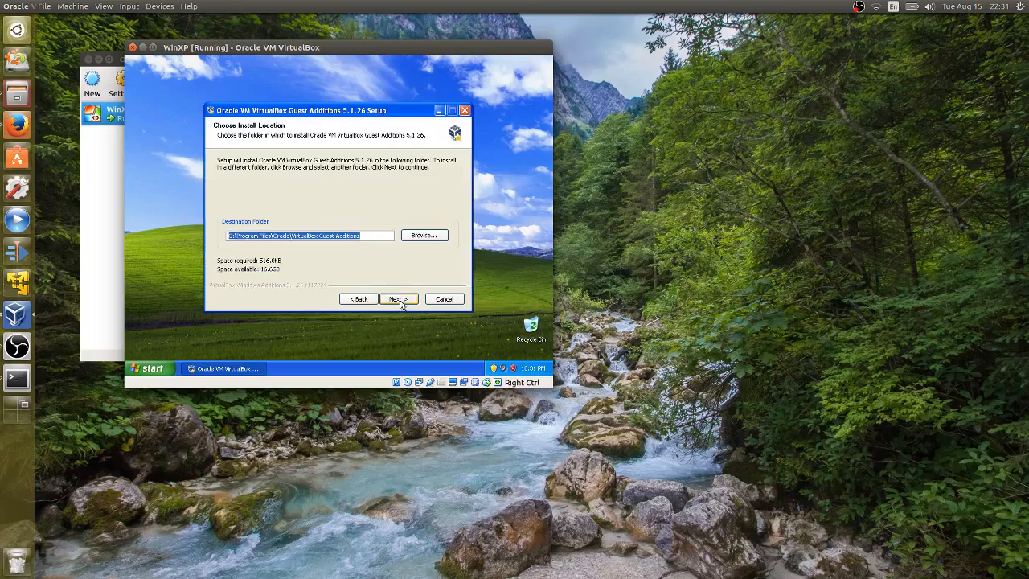
click(398, 299)
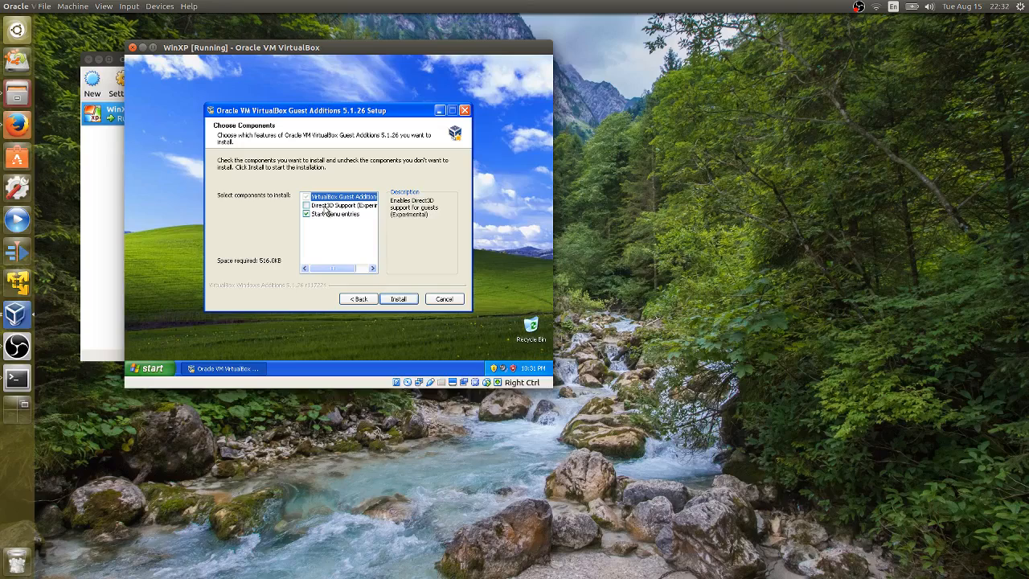
click(399, 299)
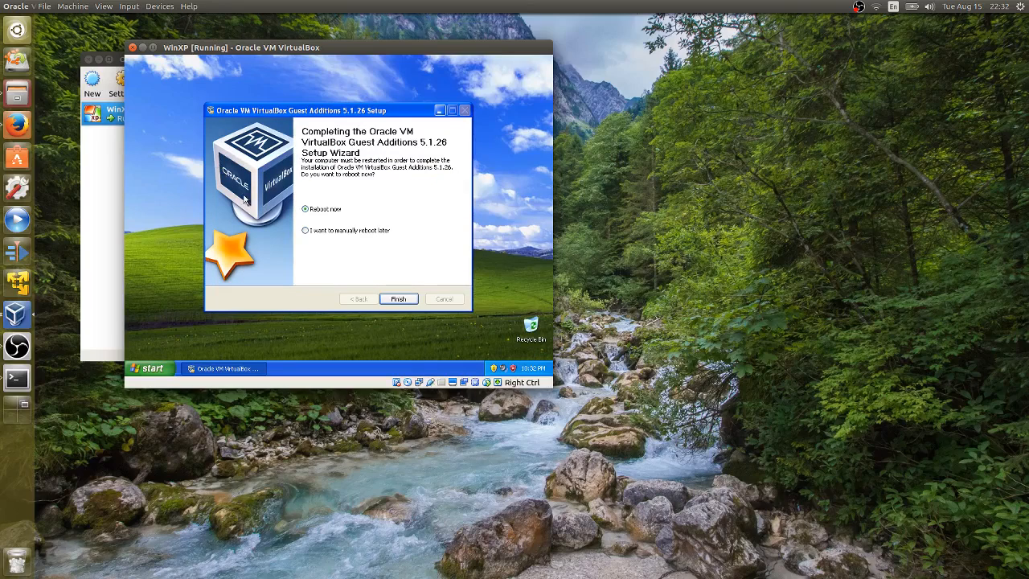
click(405, 302)
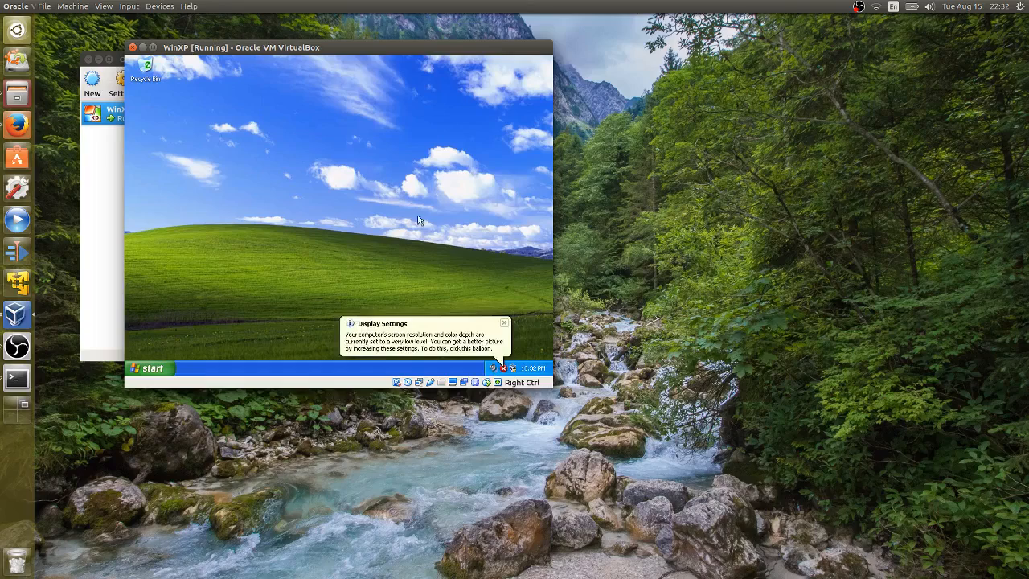
Let Windows automatically correct the screen resolution and color depth, and dismiss the Windows XP tour notification
click(429, 338)
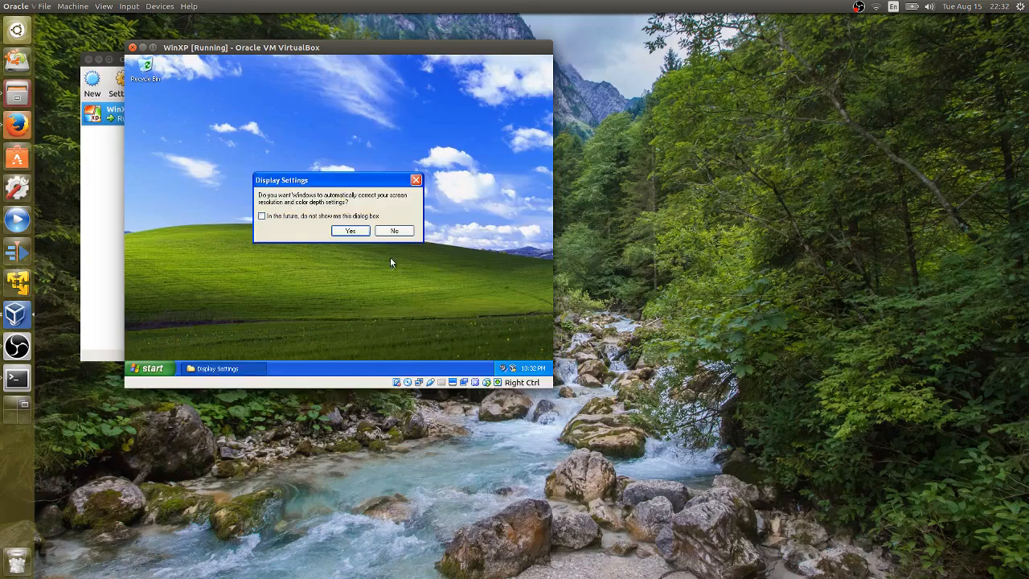
click(357, 233)
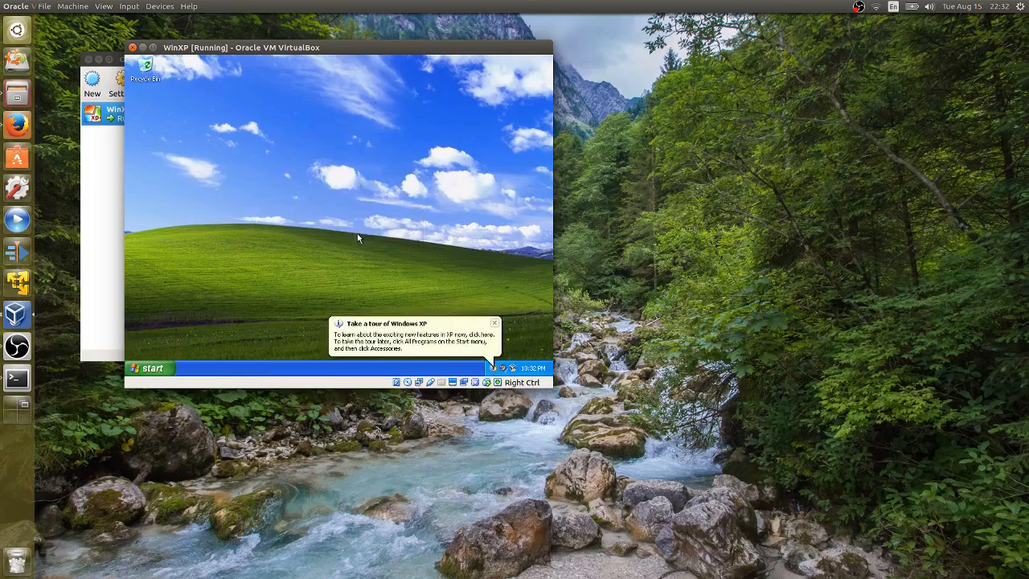
click(494, 323)
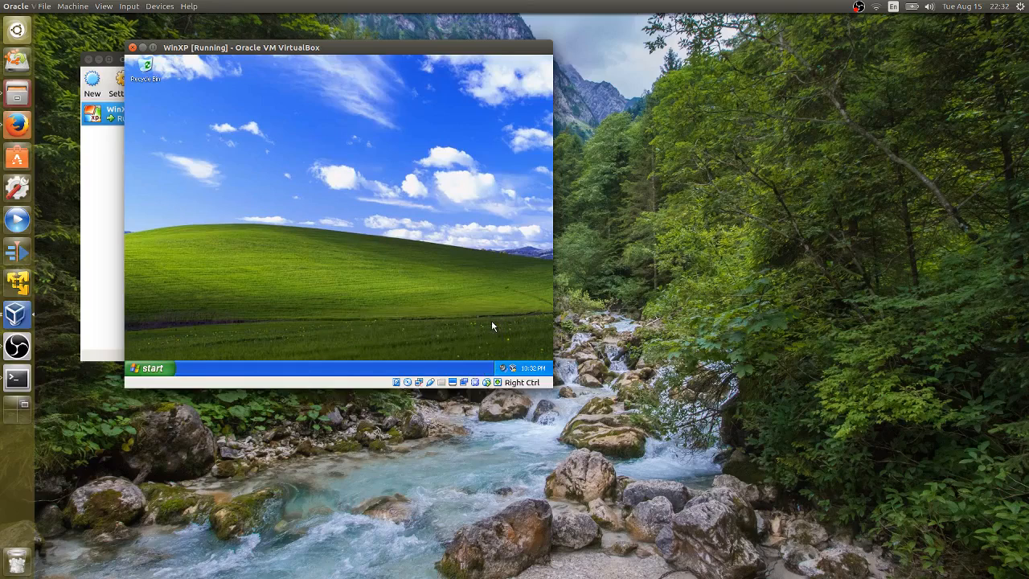
Dismiss the security risk notification and apply a screen resolution of 1024 by 768 pixels in the guest's display properties
right_click(239, 93)
click(259, 159)
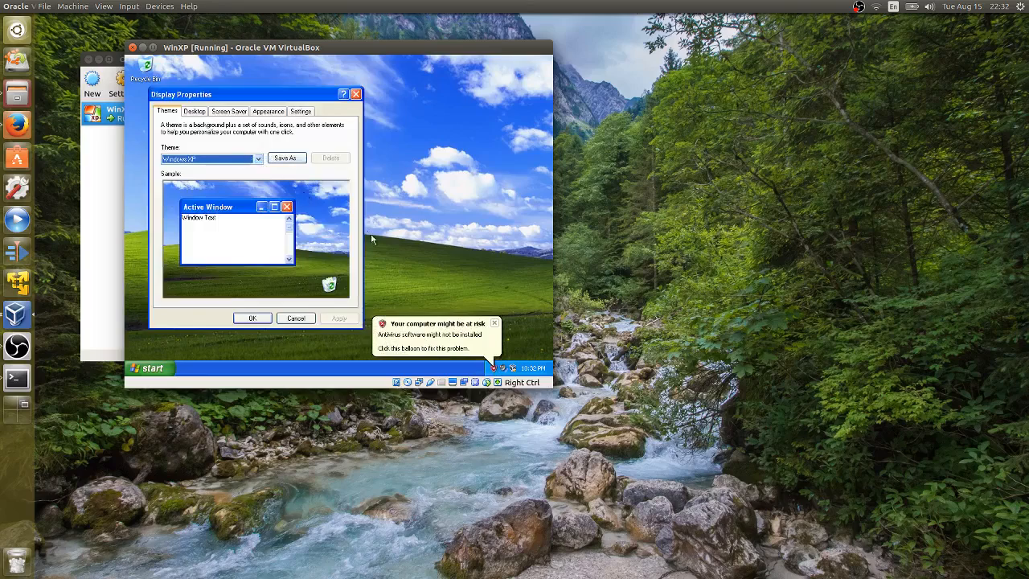
click(496, 322)
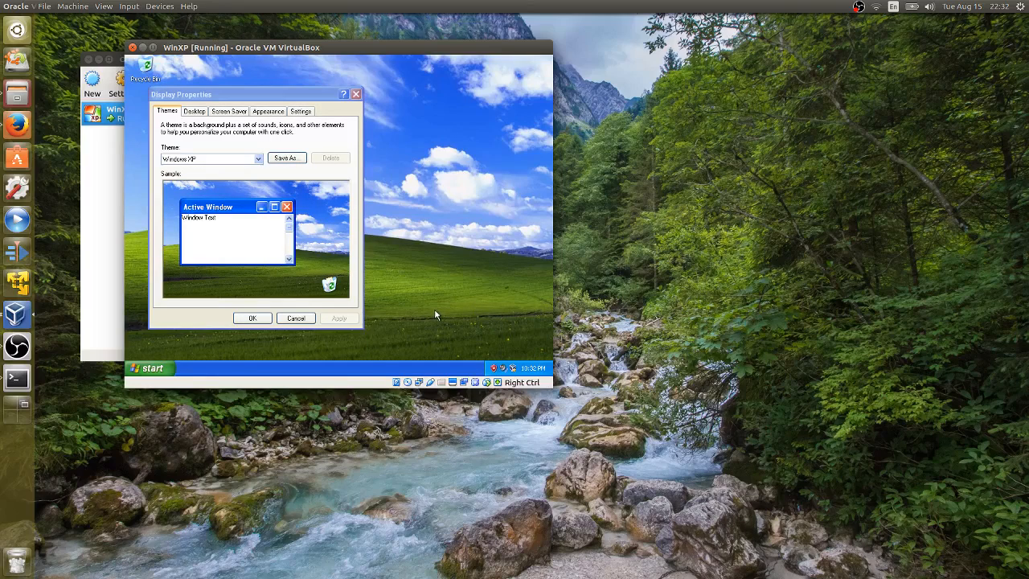
click(308, 111)
click(201, 263)
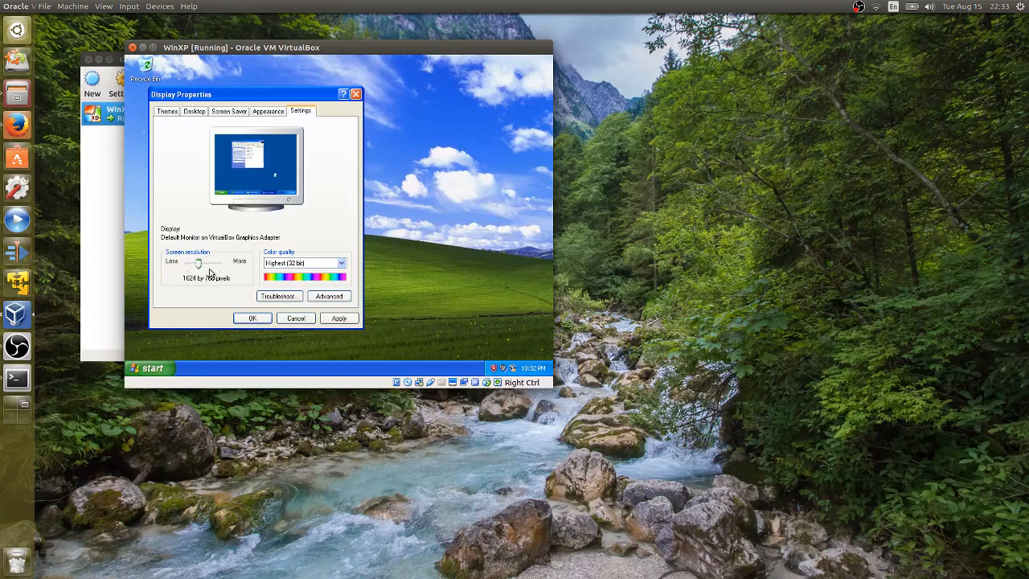
click(252, 317)
click(299, 189)
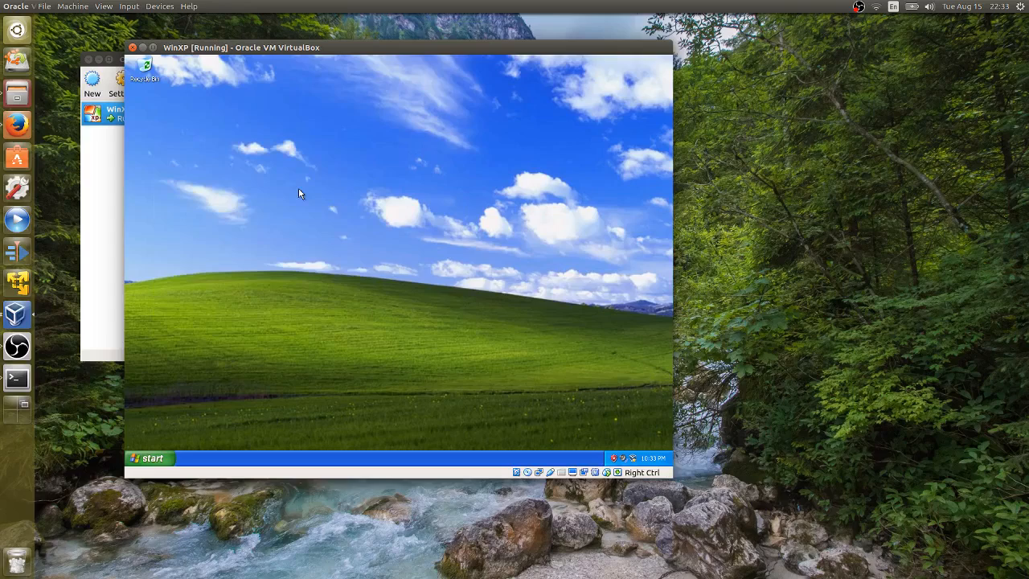